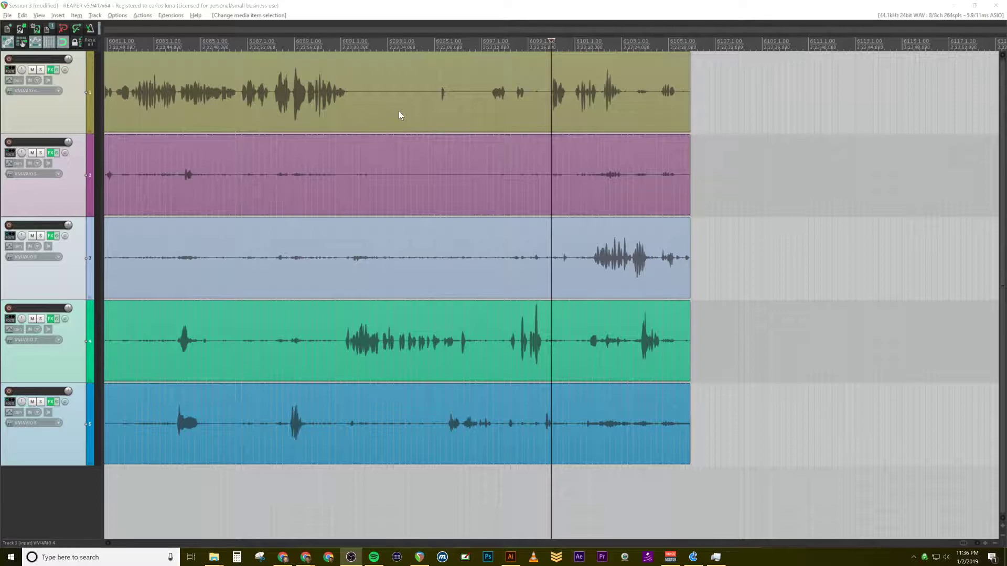
Step: Split the items on all five tracks near bar 5969, shortly before the end of the recording
scroll(396, 131, "down", 10)
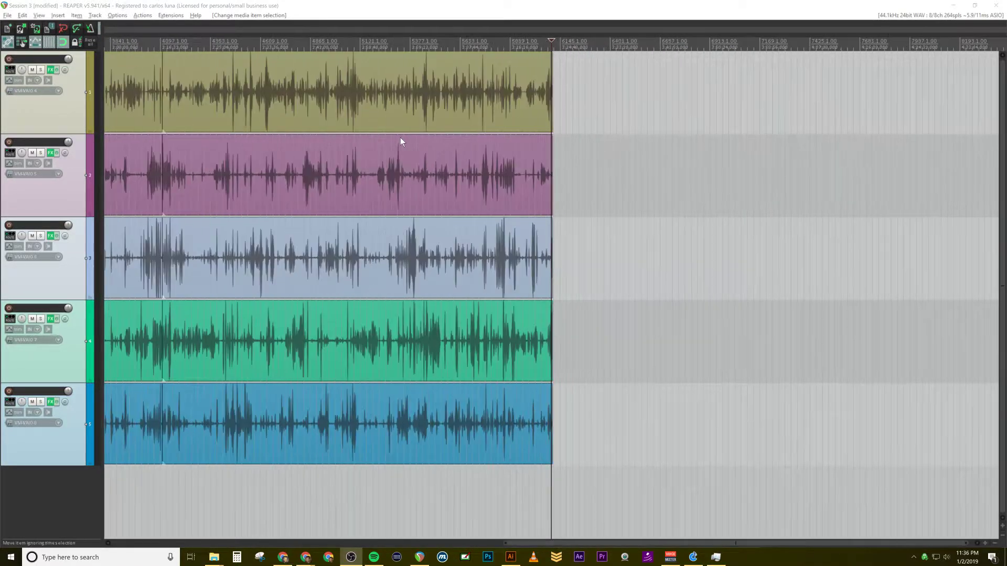
scroll(483, 199, "up", 10)
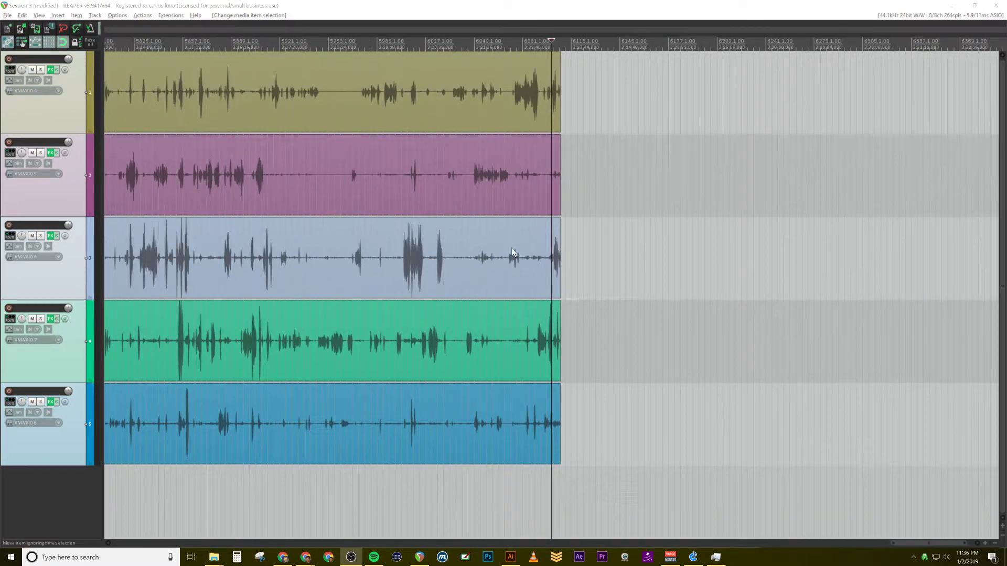
scroll(470, 249, "down", 2)
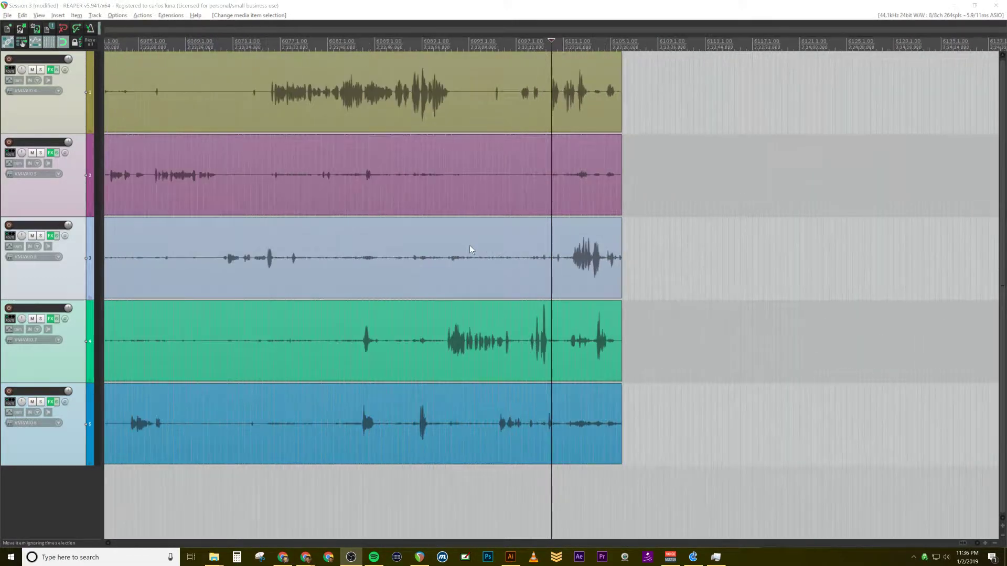
scroll(479, 204, "down", 6)
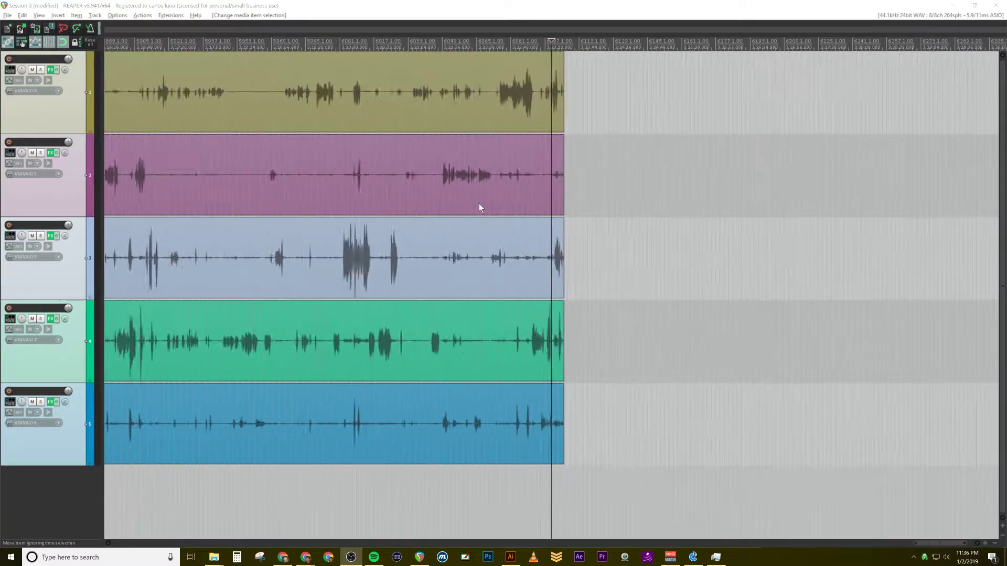
scroll(502, 230, "down", 3)
scroll(486, 194, "up", 5)
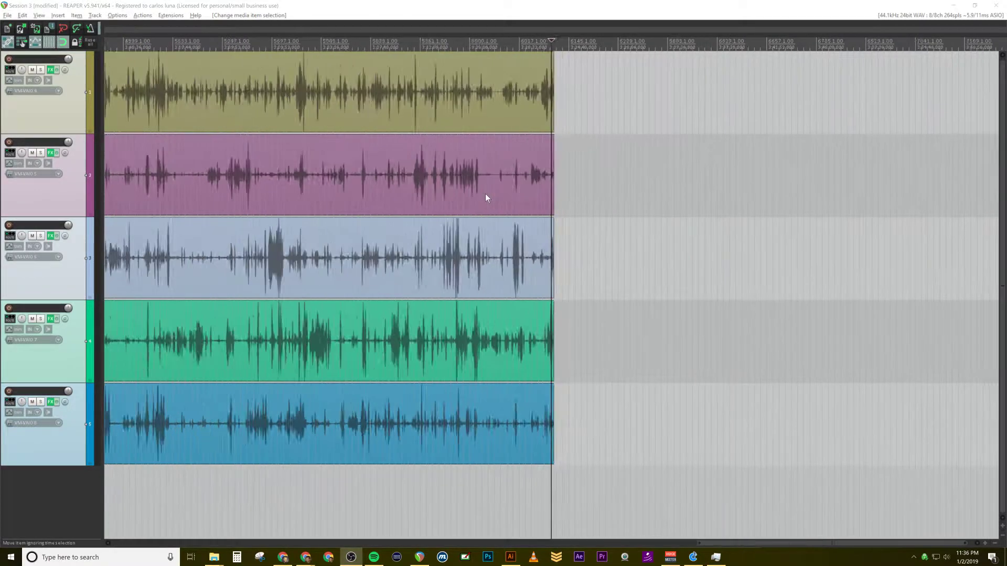
left_click(352, 43)
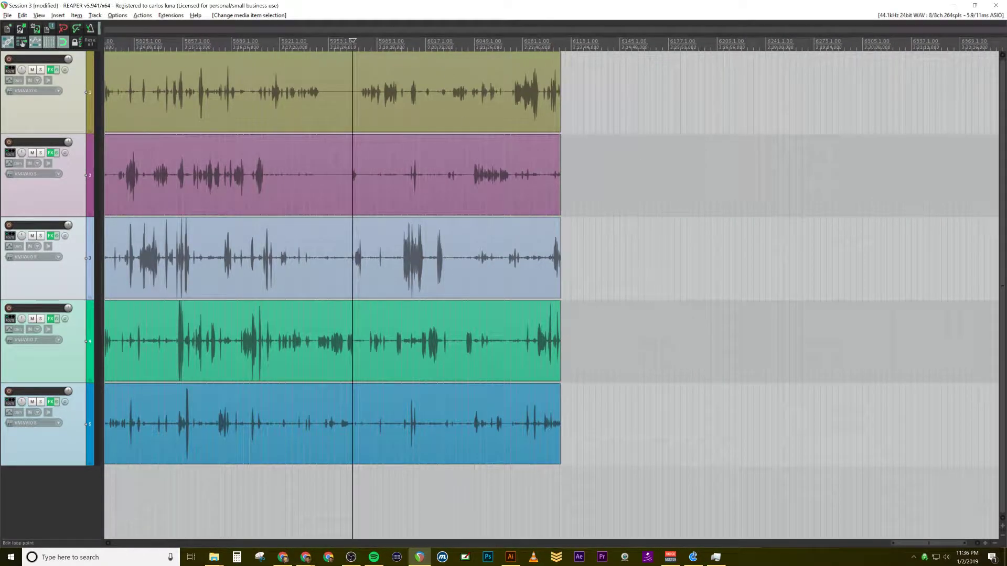
key("s")
scroll(548, 263, "up", 2)
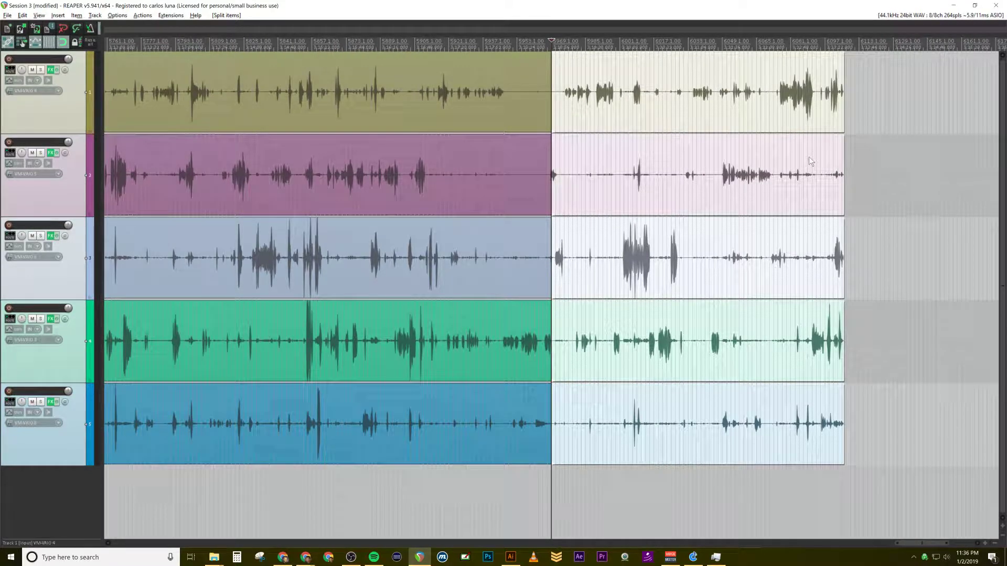
Step: Run Auto trim/split on the selected end sections in Split and remove silent areas mode, with a -35 dB threshold
key("d")
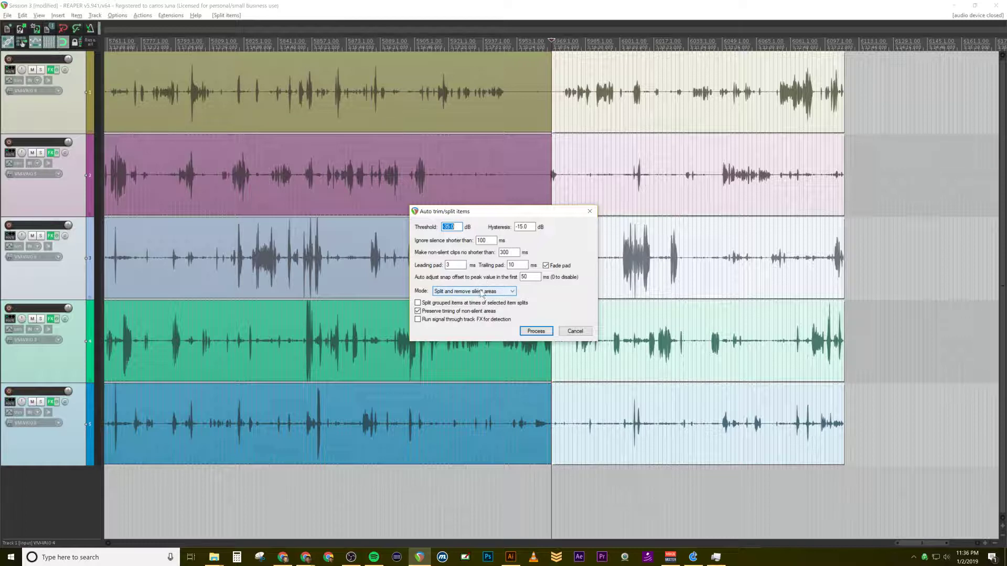
left_click(538, 333)
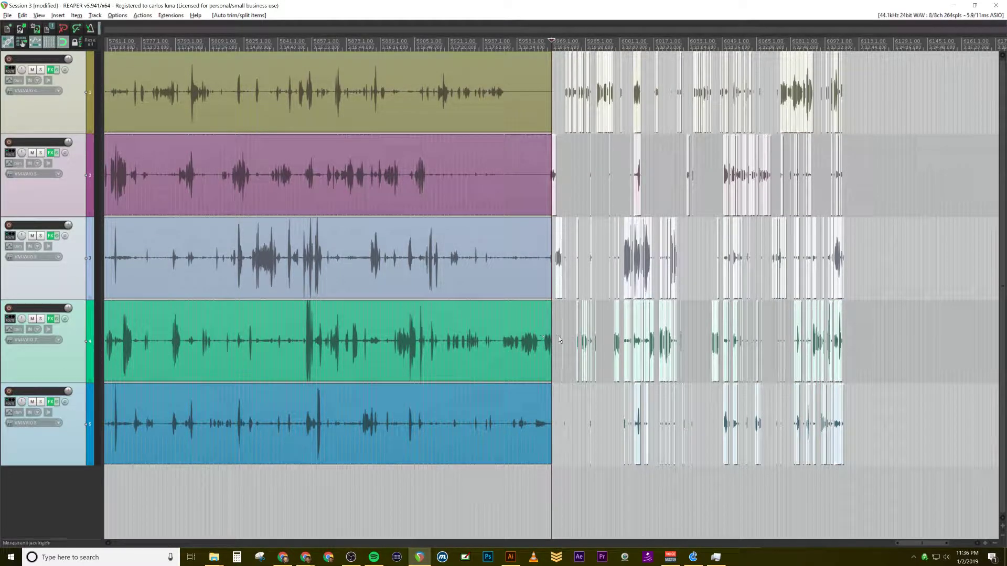
scroll(593, 146, "up", 2)
scroll(594, 206, "up", 5)
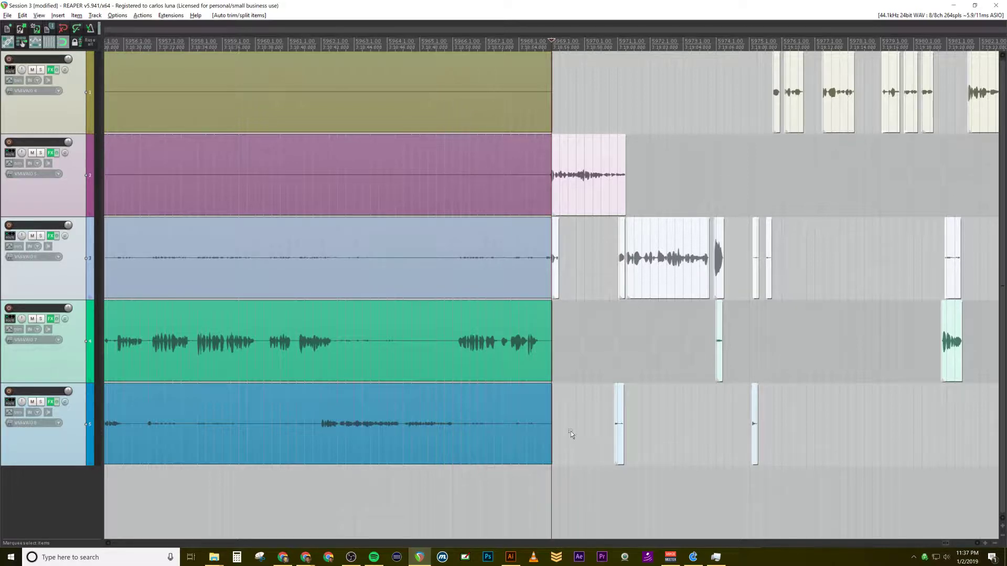
Step: Play back the start of the trimmed section and select the second track's first clip there
key("space")
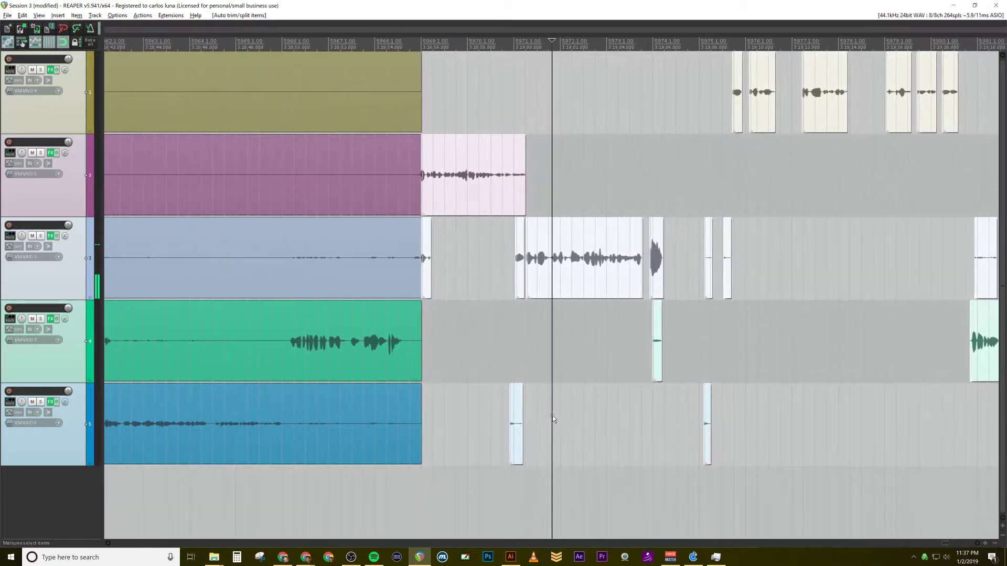
key("space")
left_click(460, 52)
left_click(459, 167)
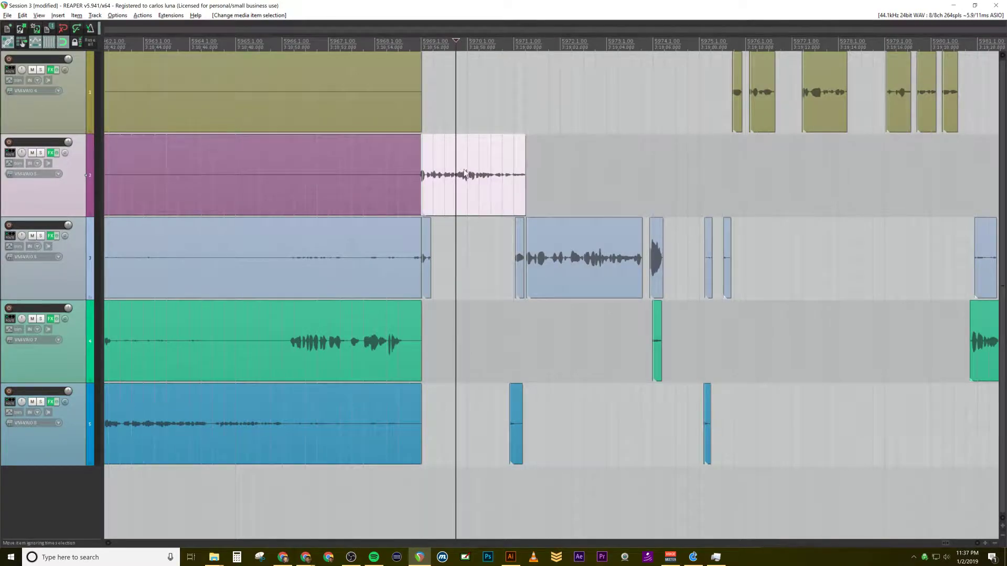
Step: Join the third track's three neighbouring speech clips near bars 5971 to 5974 into one item
left_click_drag(481, 260, 551, 294)
scroll(480, 373, "down", 3)
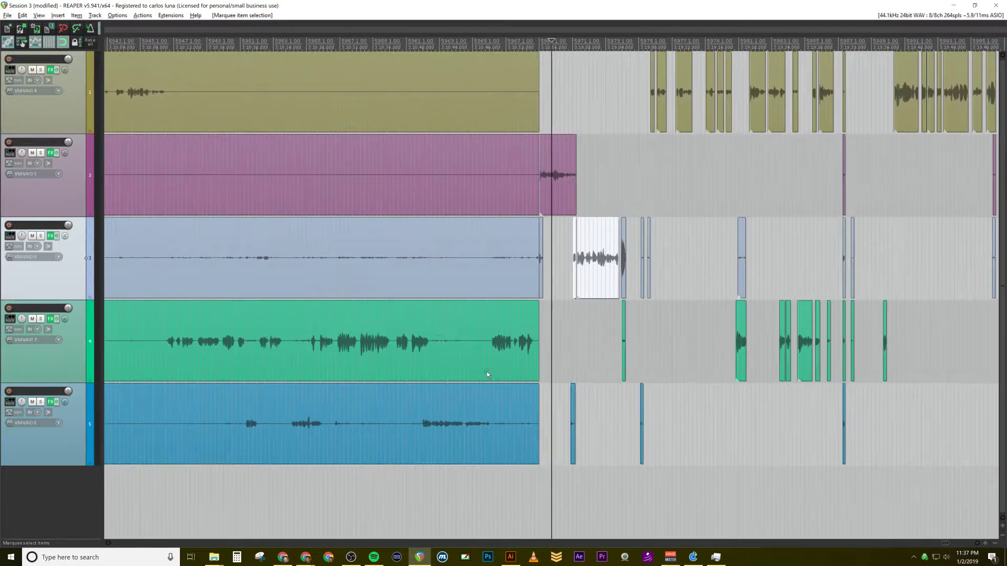
scroll(531, 387, "up", 4)
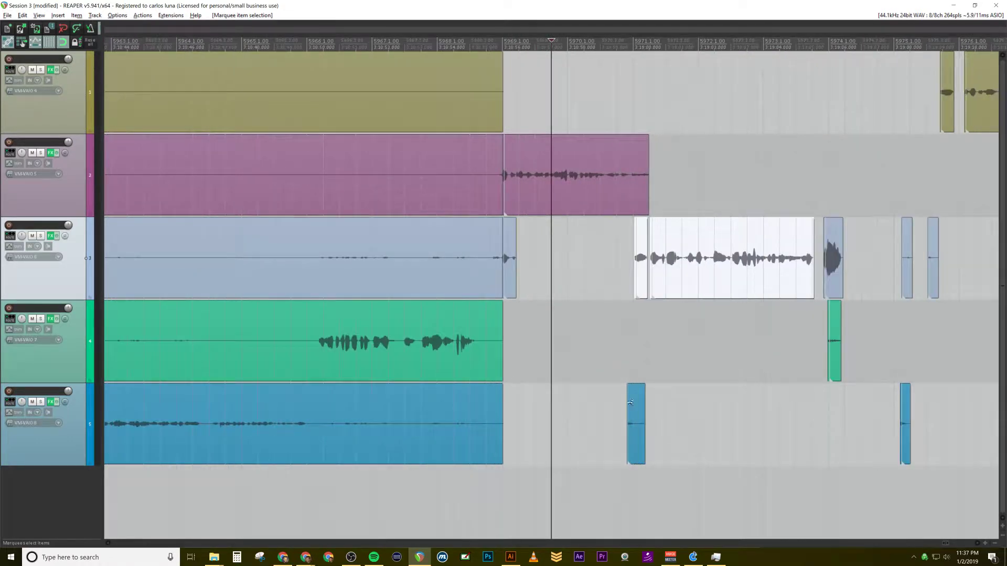
left_click_drag(609, 242, 875, 279)
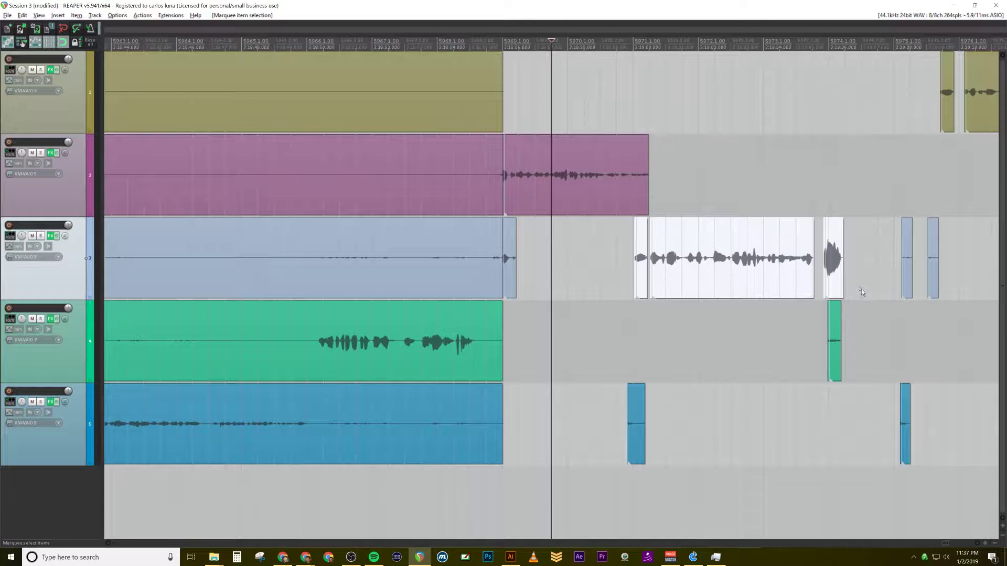
key("ctrl+j")
left_click(602, 330)
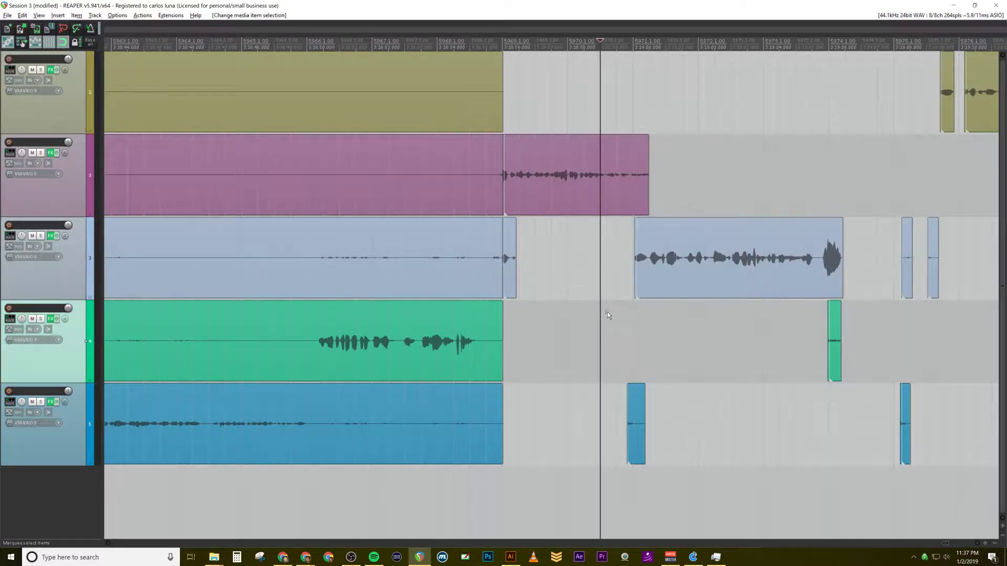
Step: Select the fifth track's short clip near bar 5971 and play back the section from about bar 5972 onwards
scroll(585, 336, "right", 1)
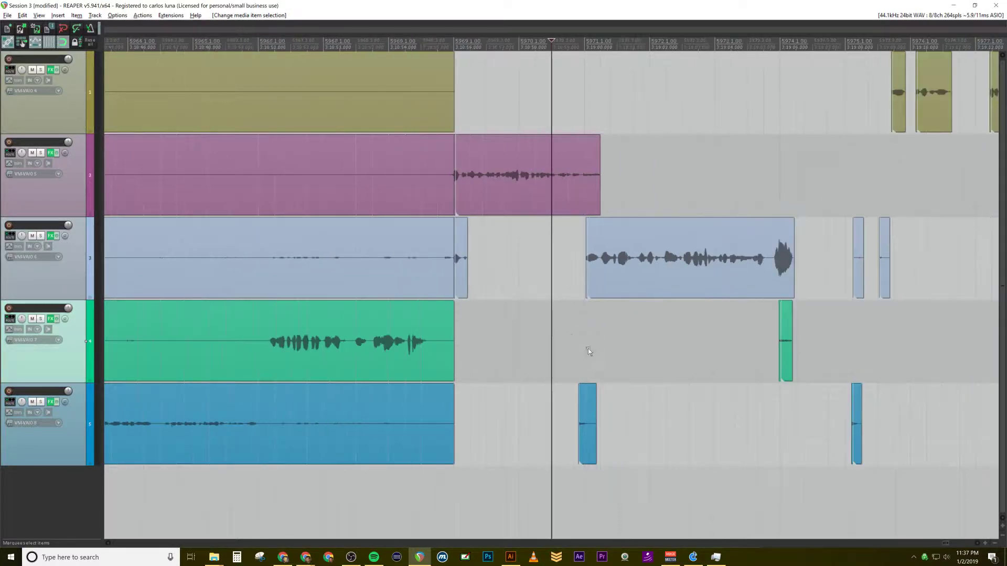
left_click_drag(562, 363, 624, 458)
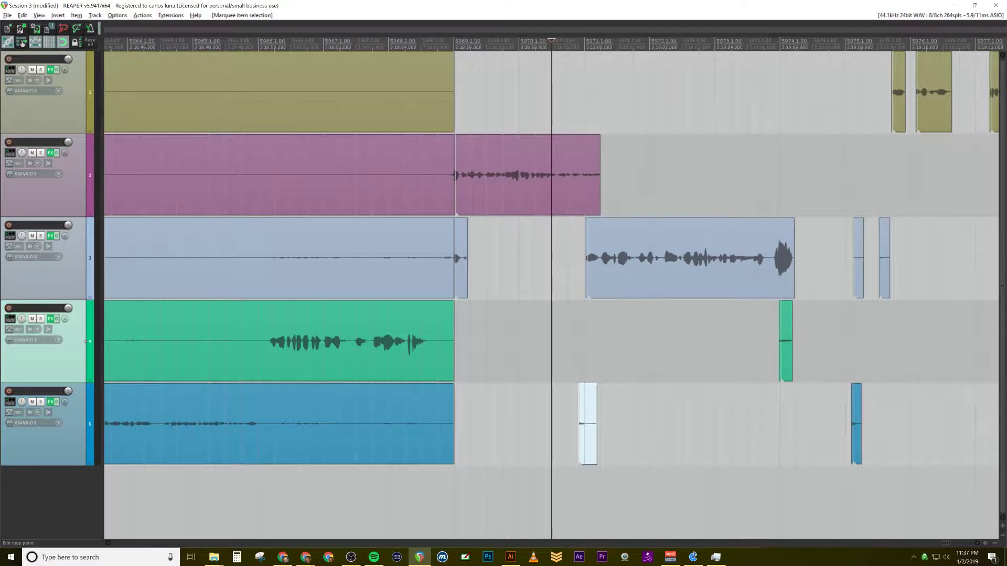
left_click(698, 43)
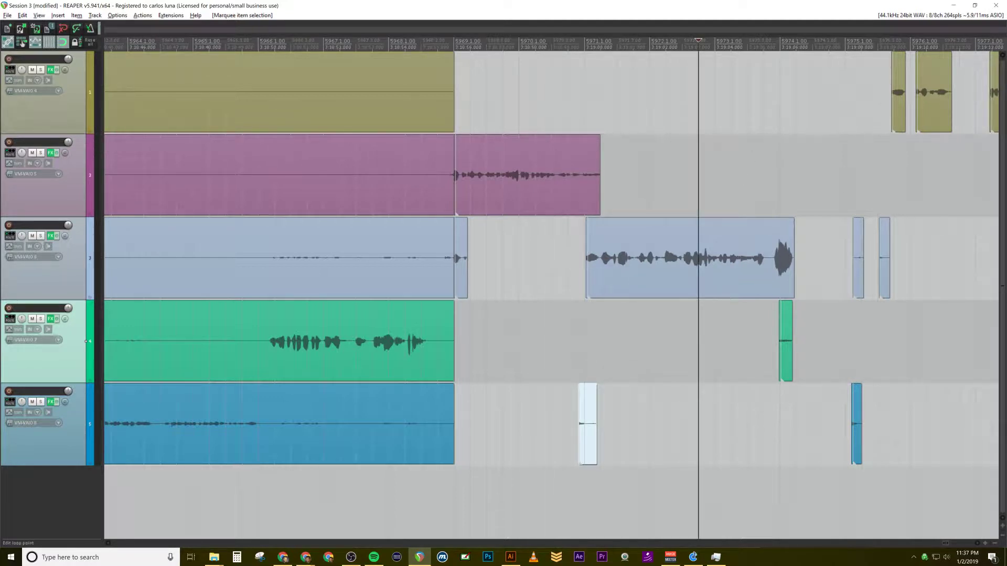
key("space")
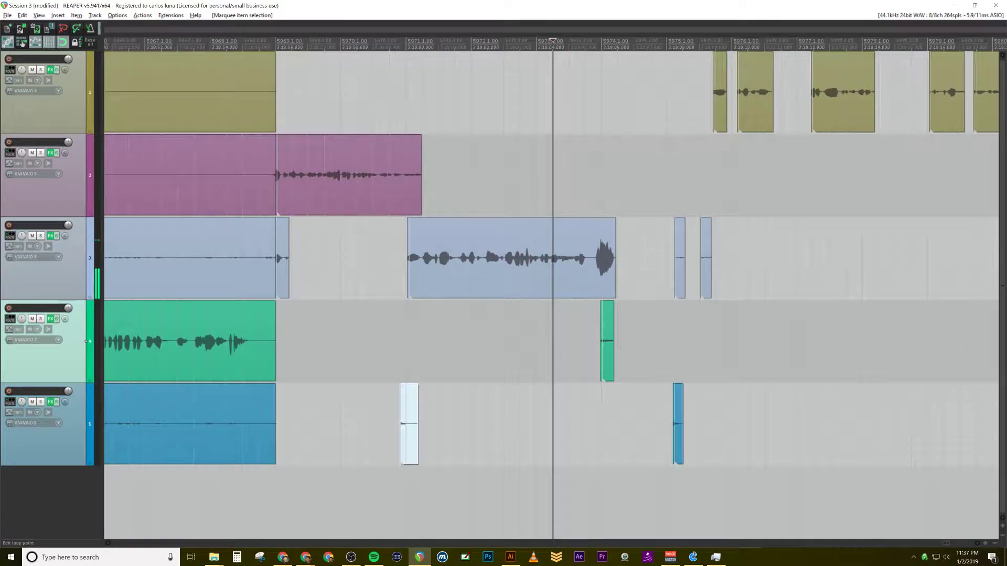
key("space")
left_click(602, 46)
key("space")
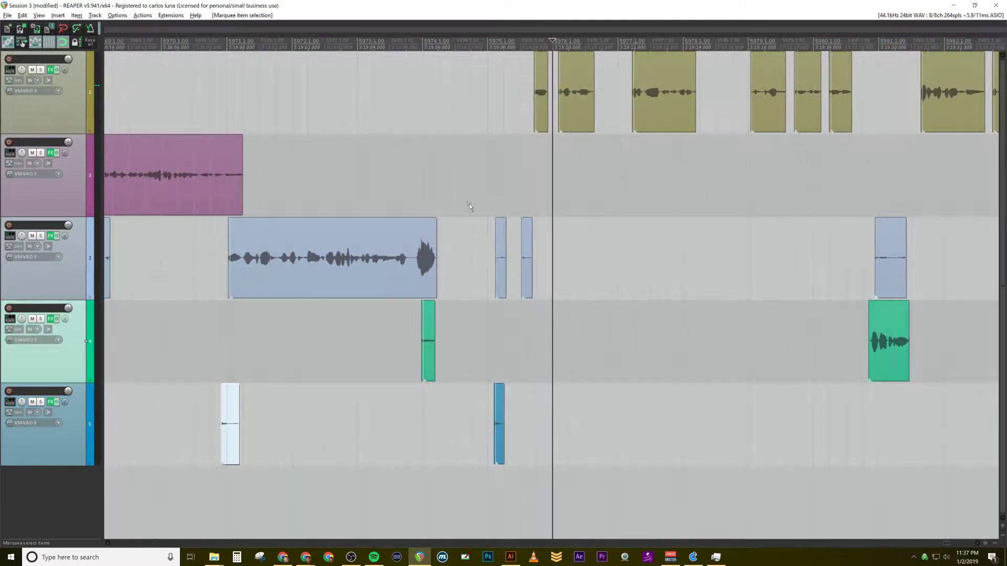
Step: Delete the three short noise clips near bar 5975 on the third and fifth tracks
left_click_drag(468, 200, 577, 487)
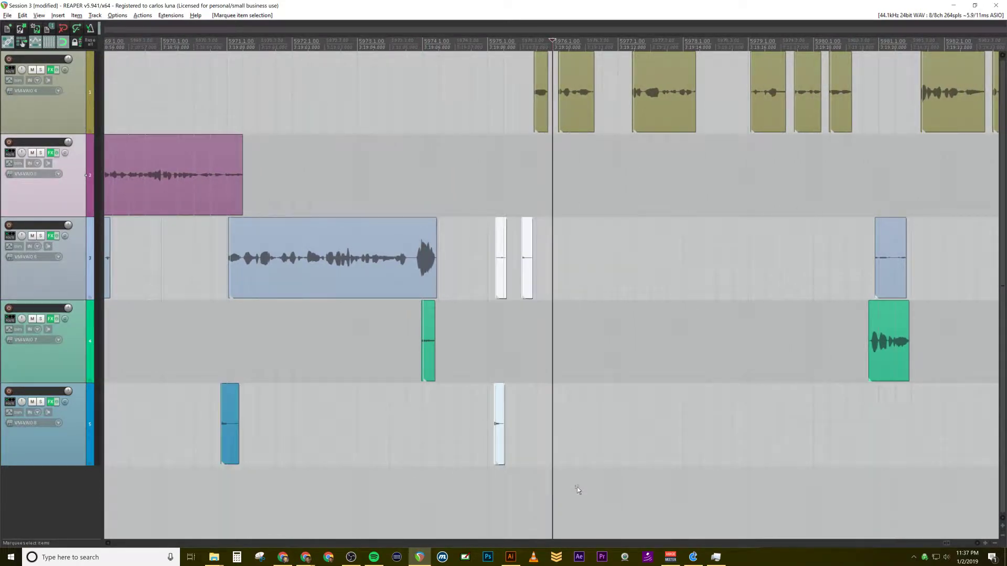
key("space")
left_click_drag(460, 198, 568, 465)
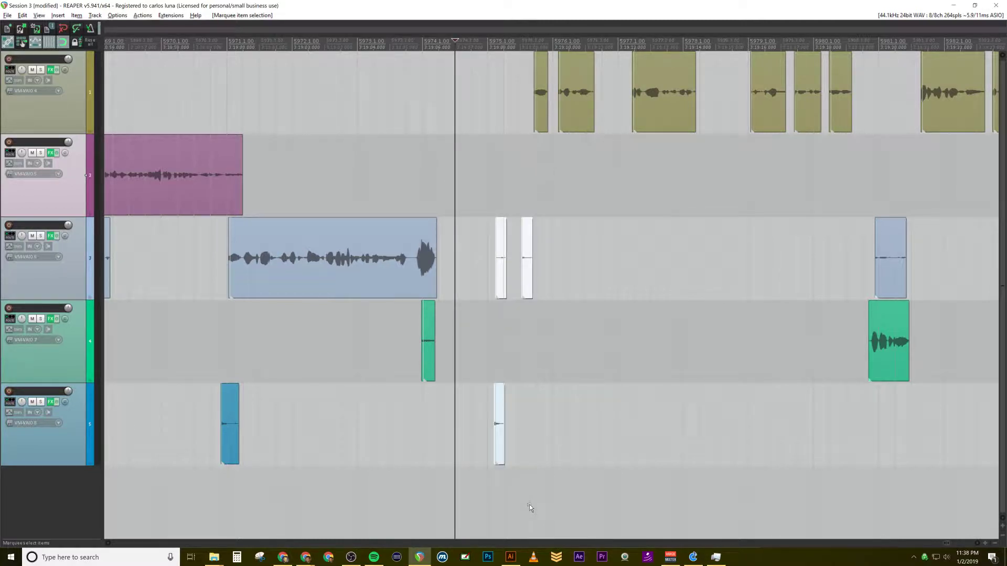
key("Delete")
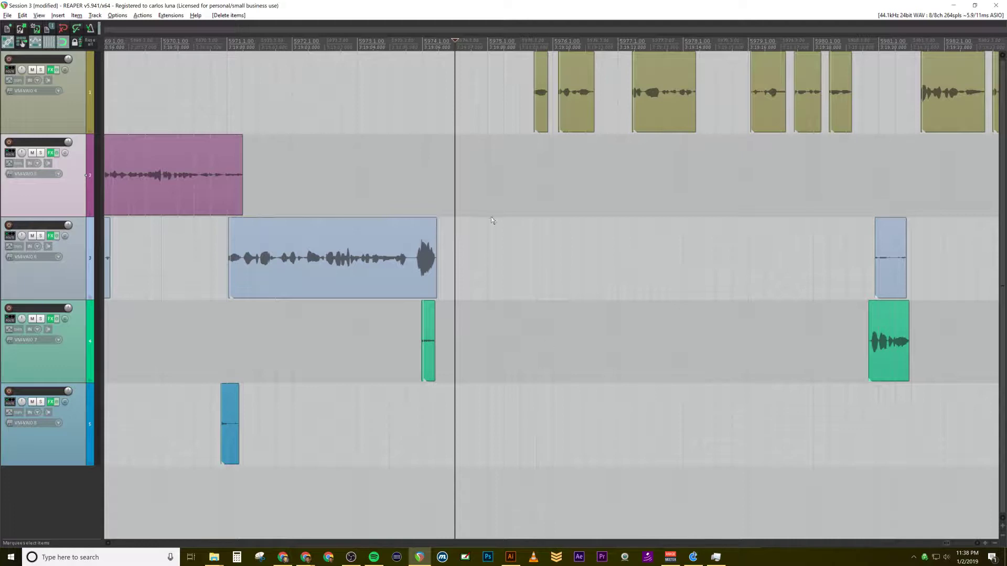
Step: Play back from bar 5974 and delete the fourth track's short clip under the end of the joined speech item
scroll(462, 210, "up", 3)
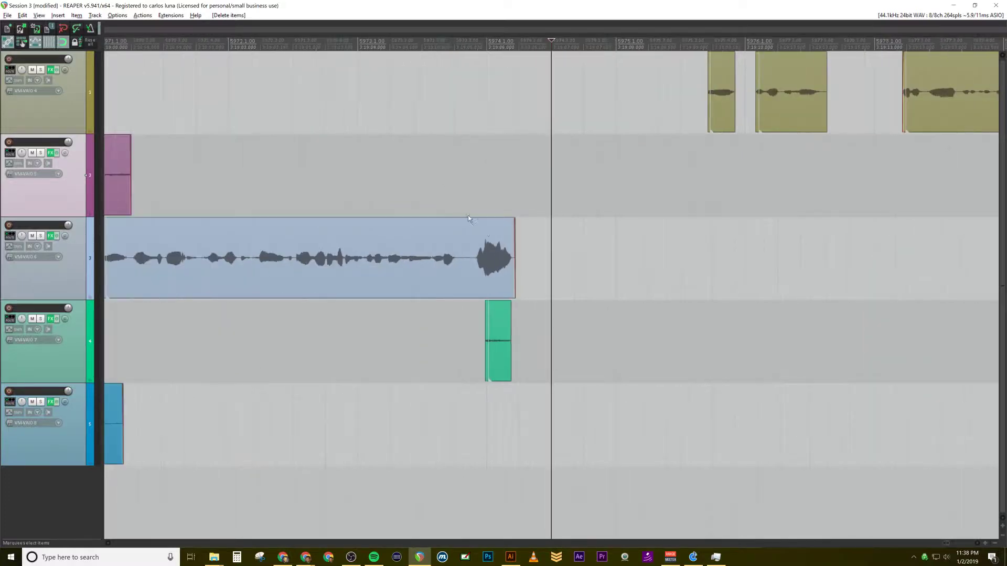
left_click(486, 46)
key("space")
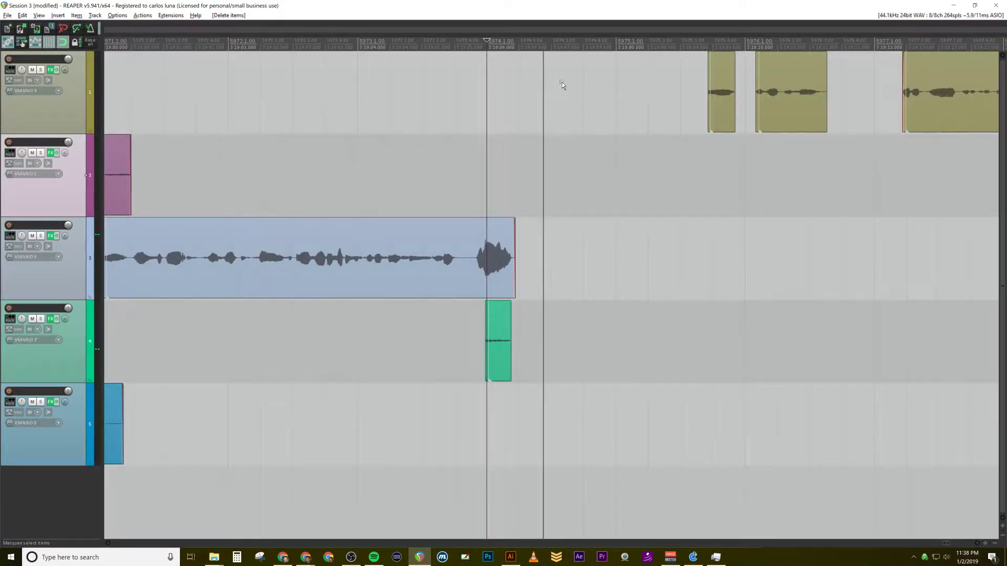
left_click_drag(456, 358, 407, 367)
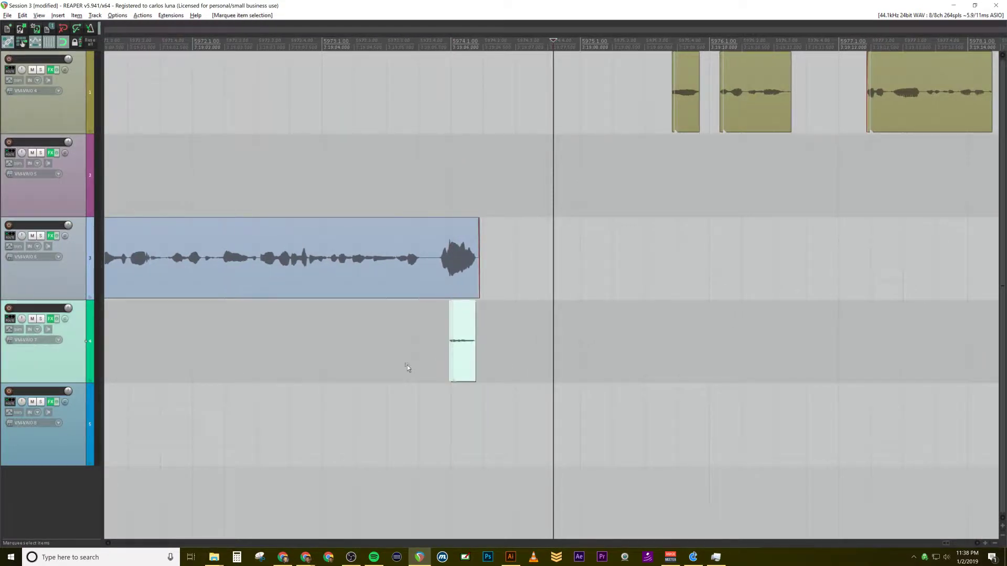
key("Delete")
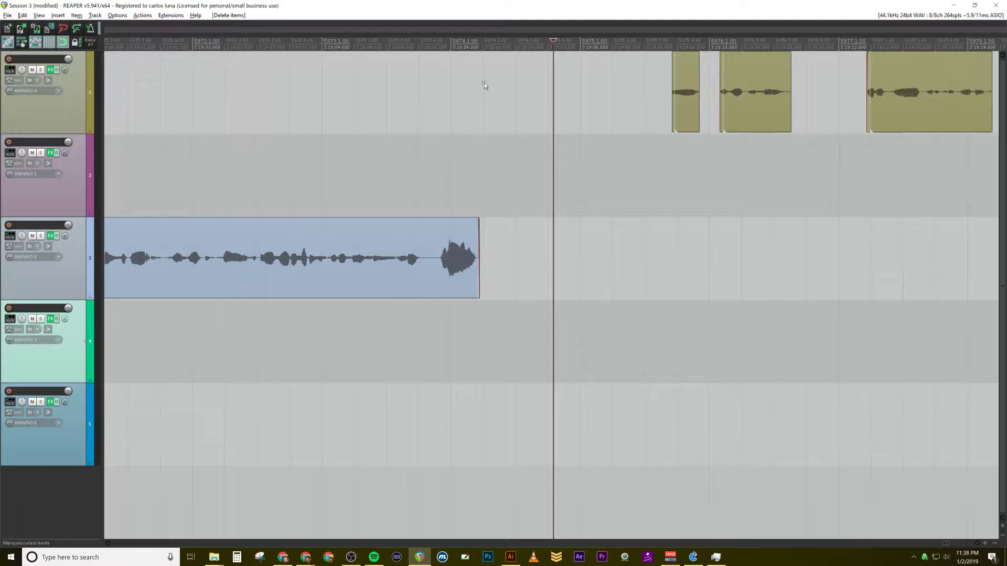
Step: Play back the first track's opening speech clips, and compare the trimmed section with the untrimmed recording across all tracks
left_click(644, 89)
key("space")
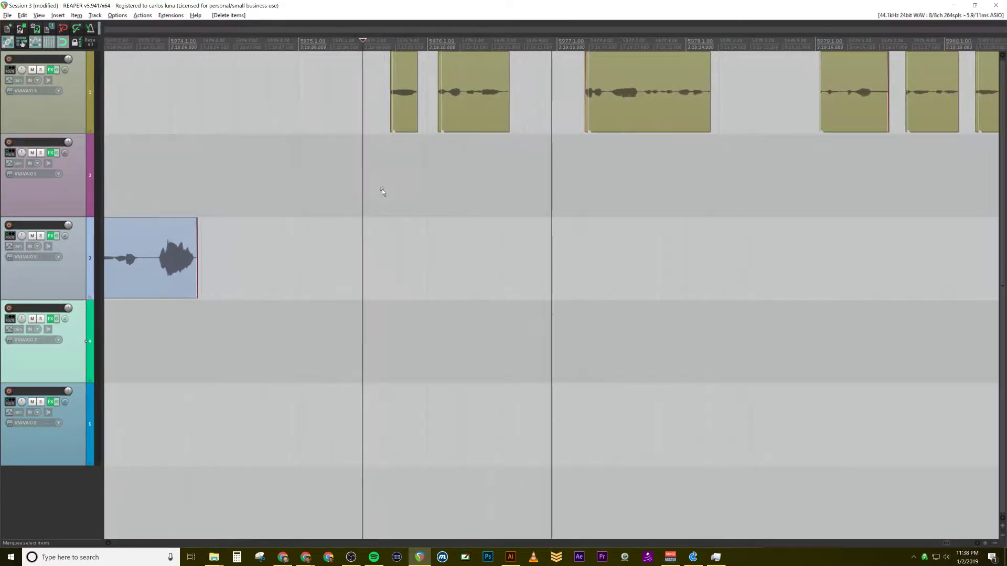
scroll(307, 217, "down", 2)
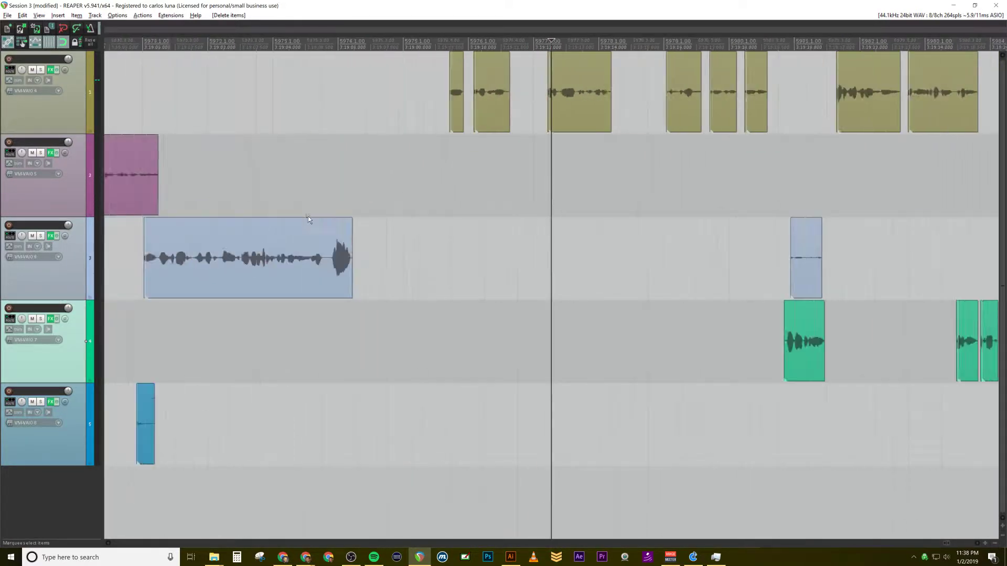
scroll(308, 216, "down", 3)
scroll(439, 255, "up", 2)
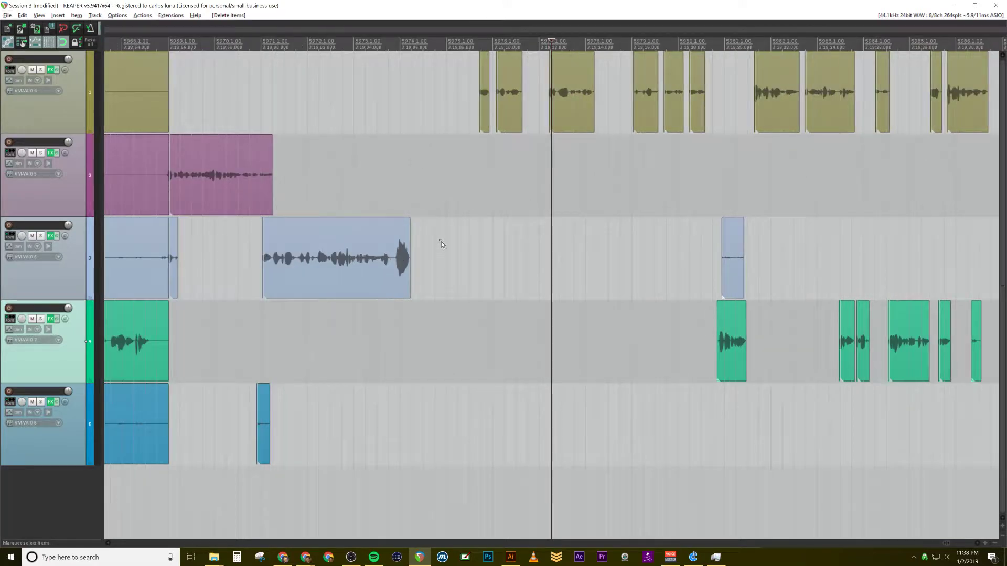
scroll(441, 242, "down", 3)
scroll(445, 244, "up", 2)
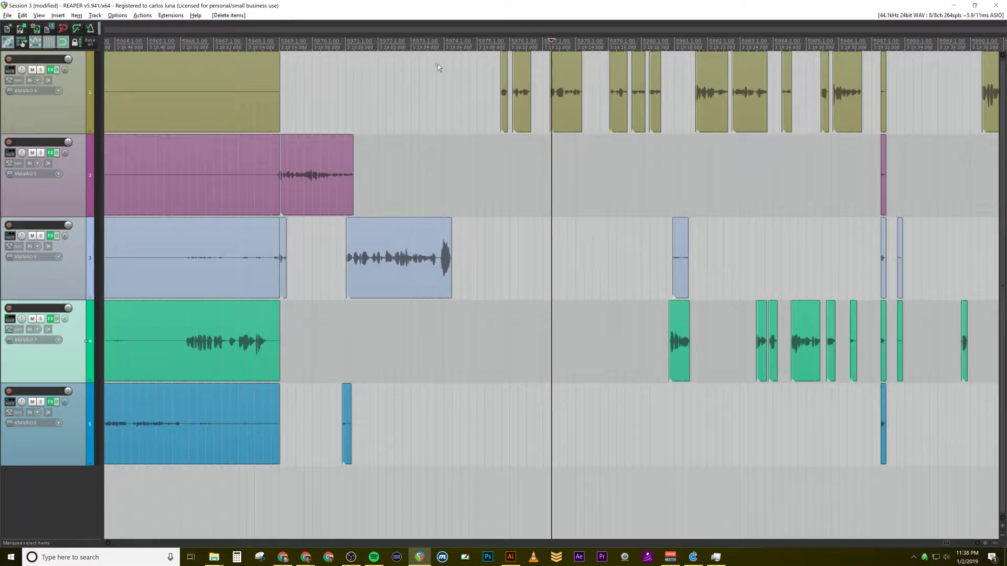
scroll(438, 64, "up", 1)
scroll(424, 62, "down", 4)
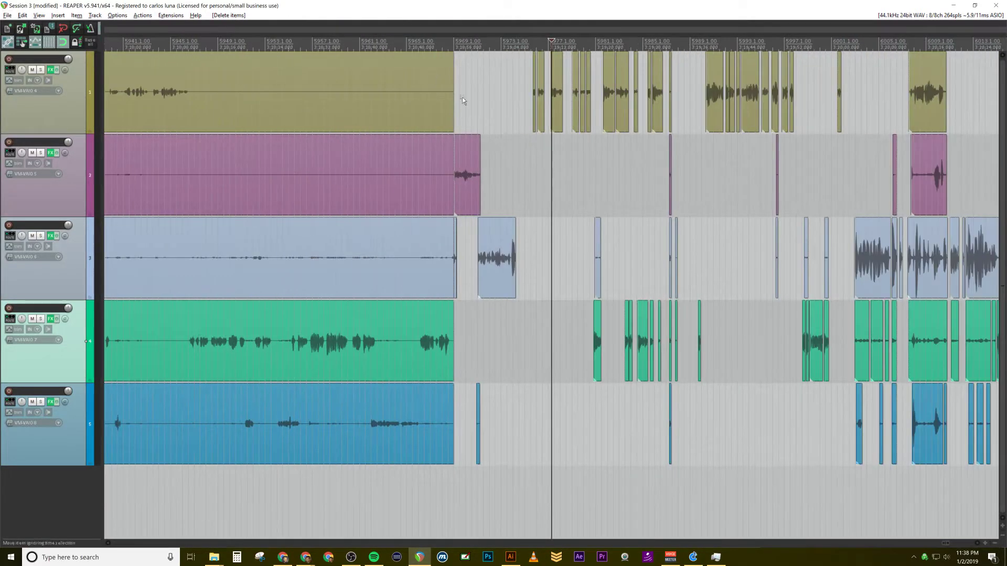
scroll(462, 97, "up", 3)
scroll(508, 162, "down", 2)
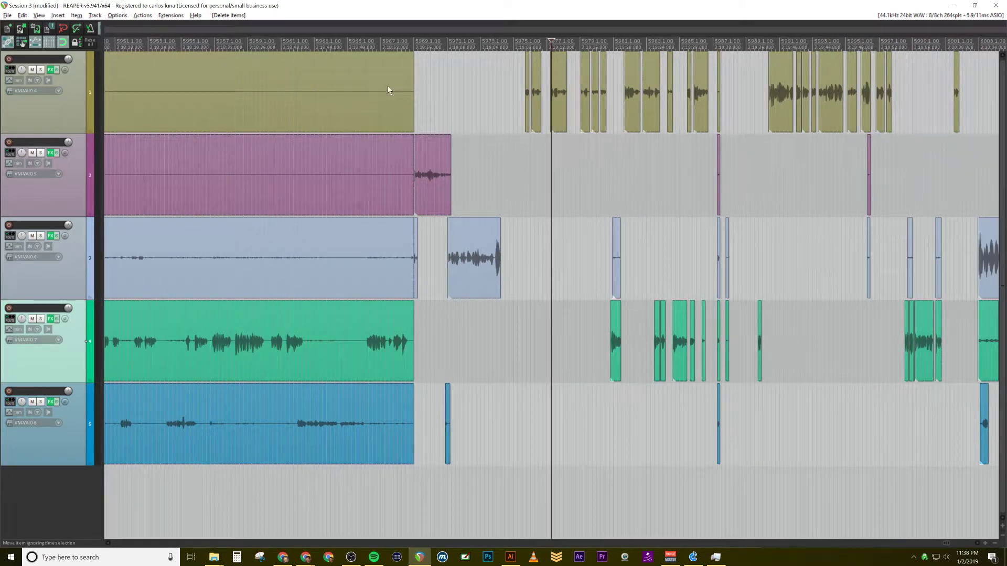
scroll(456, 131, "down", 6)
scroll(298, 178, "down", 3)
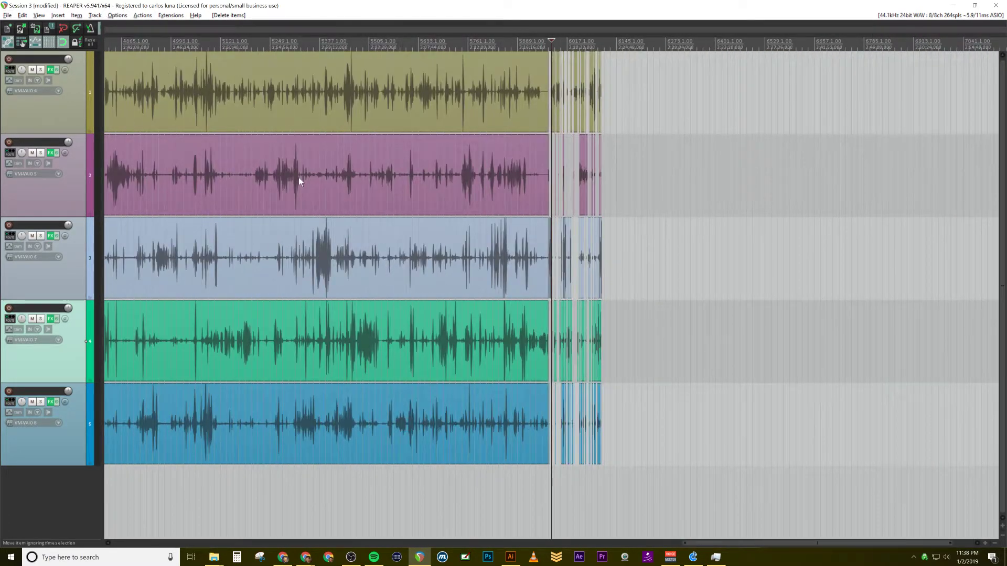
Step: Select the clips on all five tracks up to about bar 5974, try moving them about one bar later, and undo the move
scroll(307, 180, "up", 10)
scroll(472, 209, "up", 3)
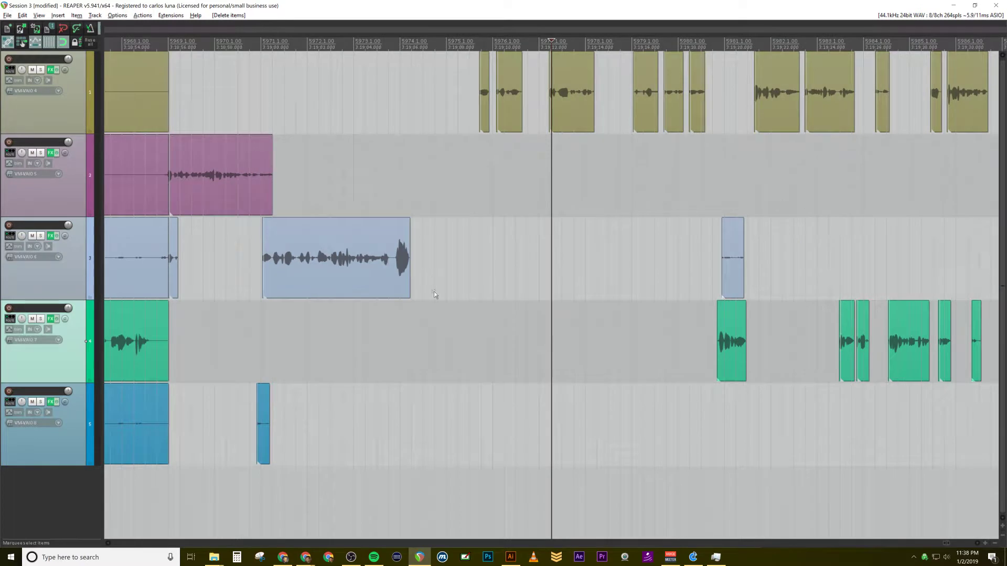
left_click_drag(433, 474, 253, 64)
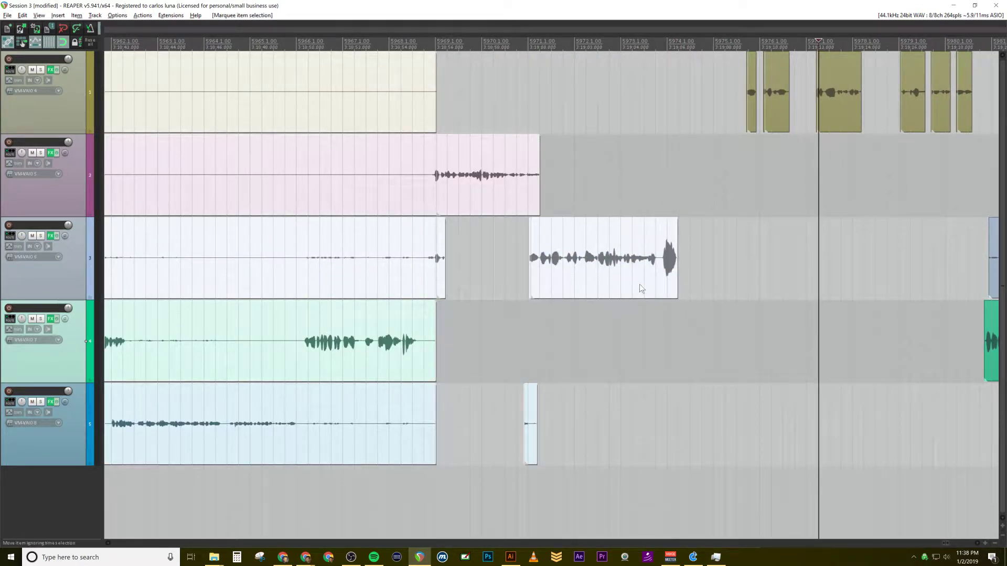
left_click_drag(639, 287, 682, 288)
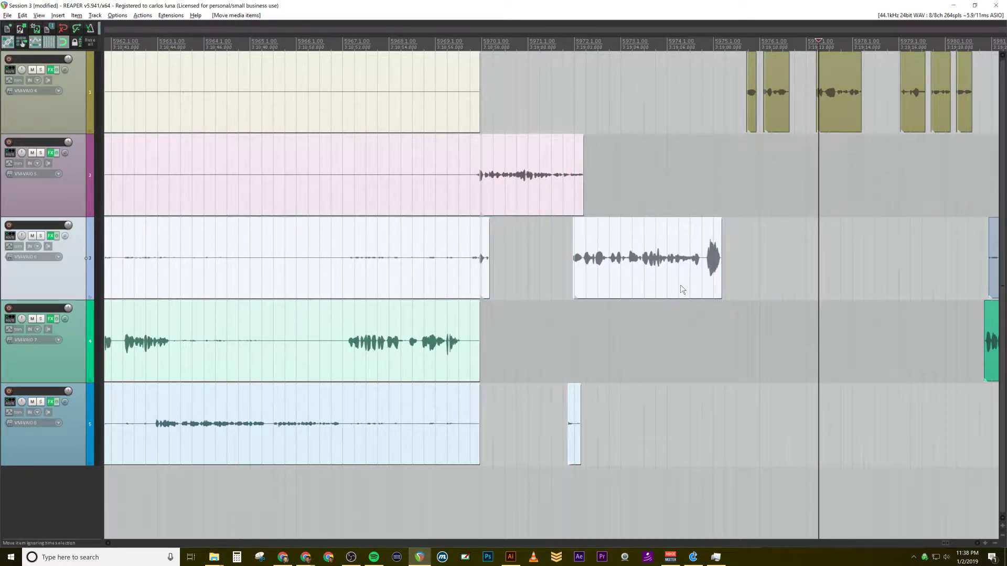
key("ctrl+z")
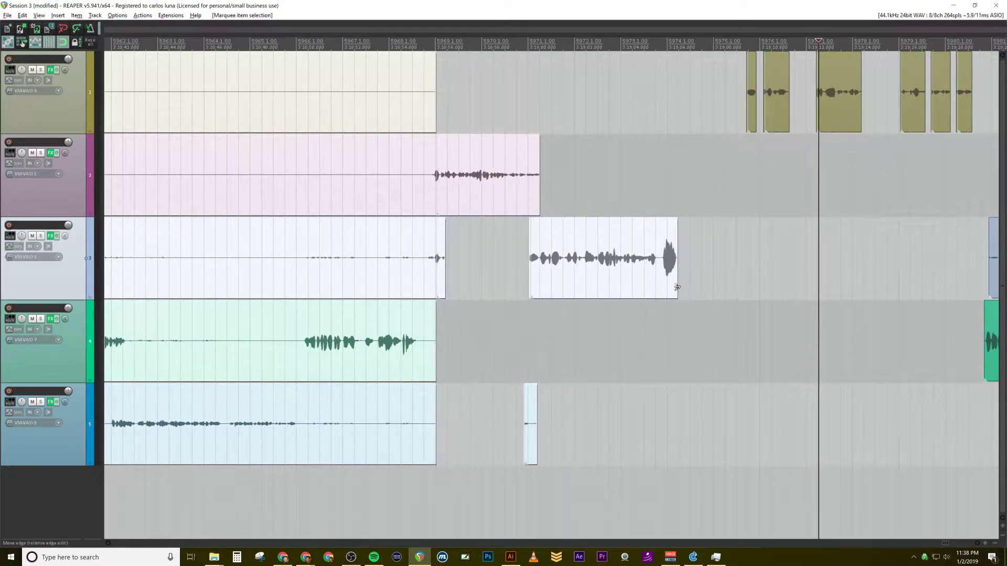
Step: Examine the gap between the selected clips ending near bar 5974 and the unedited clips that follow on all tracks
scroll(682, 285, "down", 10)
scroll(508, 445, "down", 5)
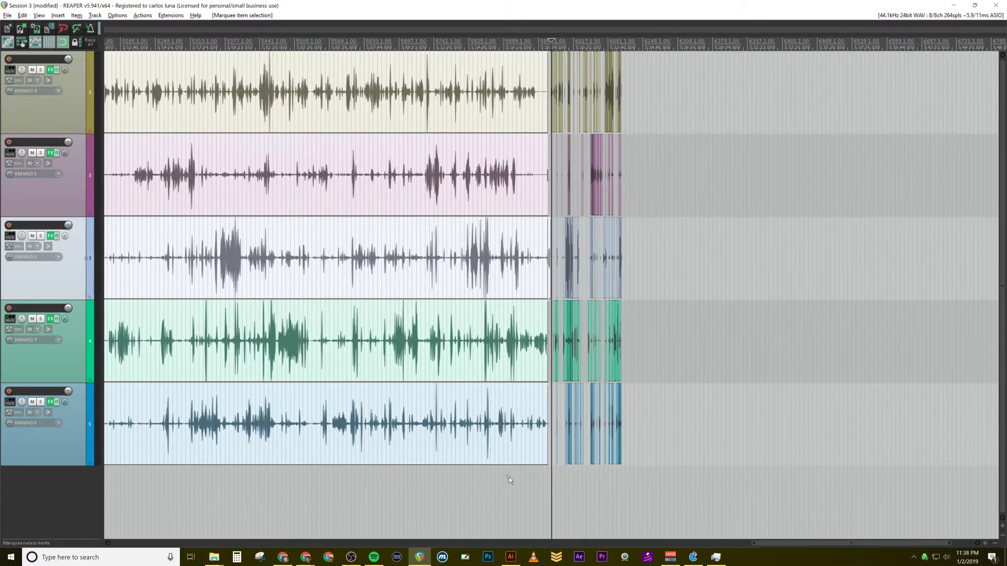
scroll(515, 496, "up", 10)
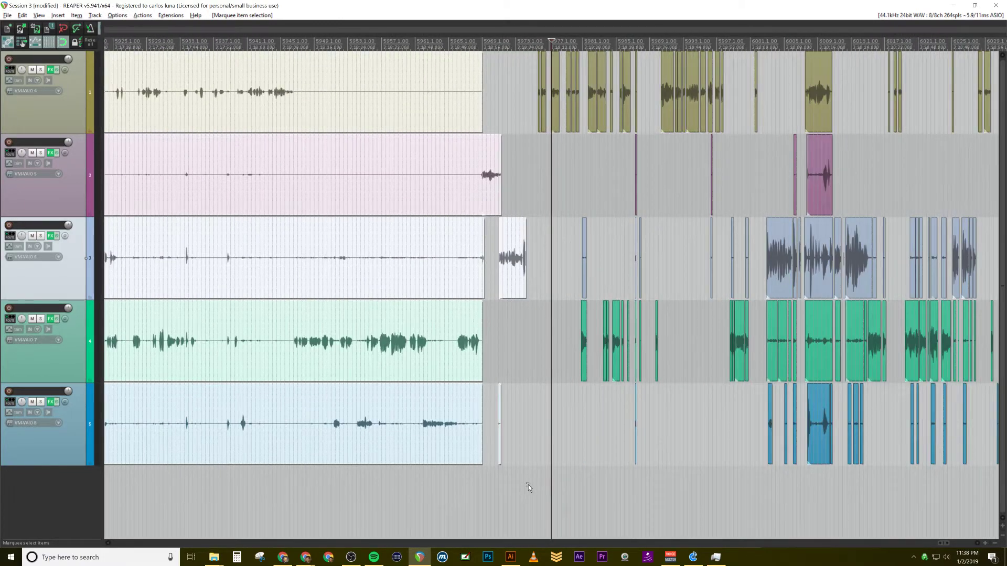
scroll(527, 485, "up", 3)
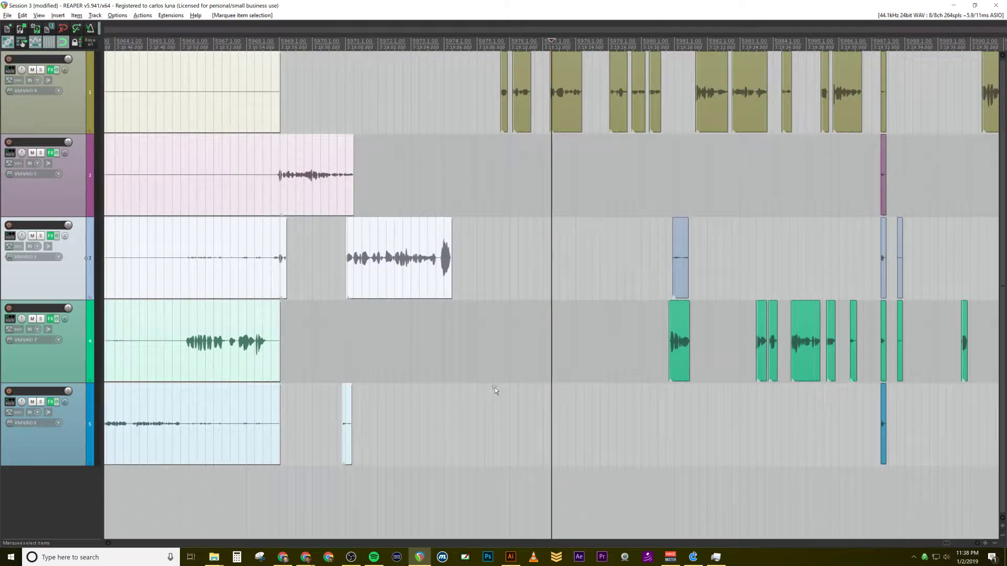
scroll(446, 359, "up", 2)
scroll(445, 360, "up", 3)
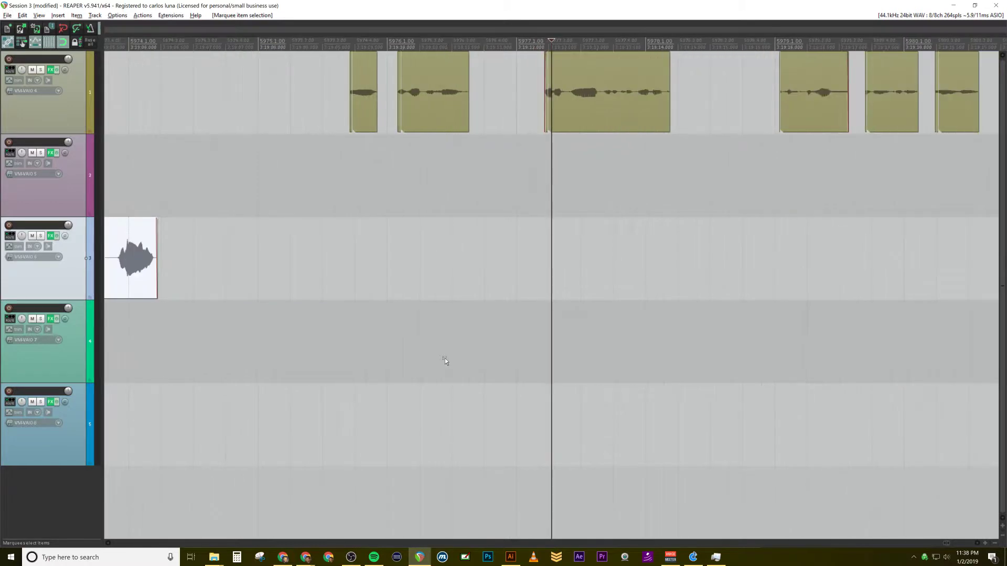
scroll(444, 360, "down", 3)
scroll(445, 361, "down", 3)
scroll(456, 363, "up", 3)
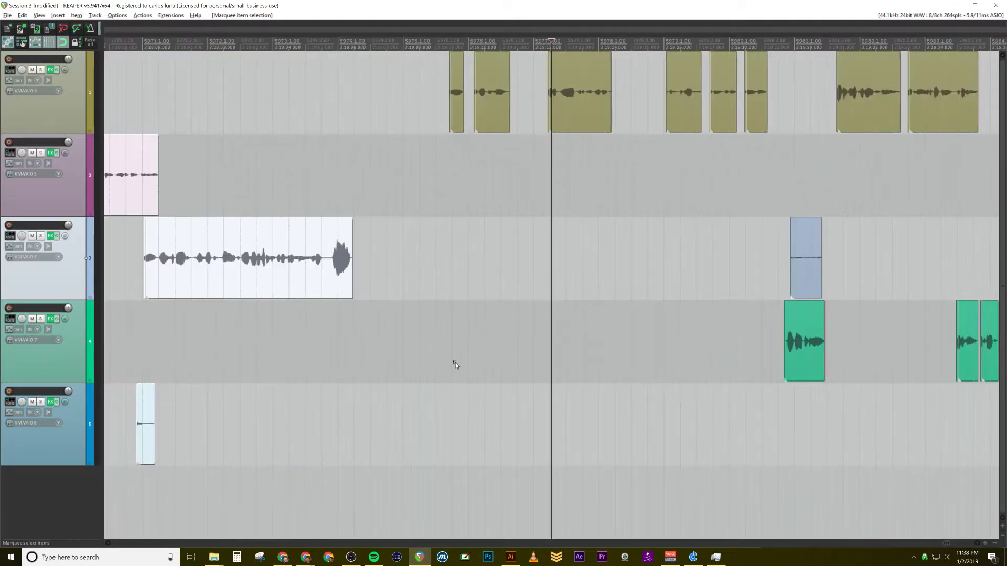
scroll(455, 366, "down", 3)
scroll(458, 349, "down", 2)
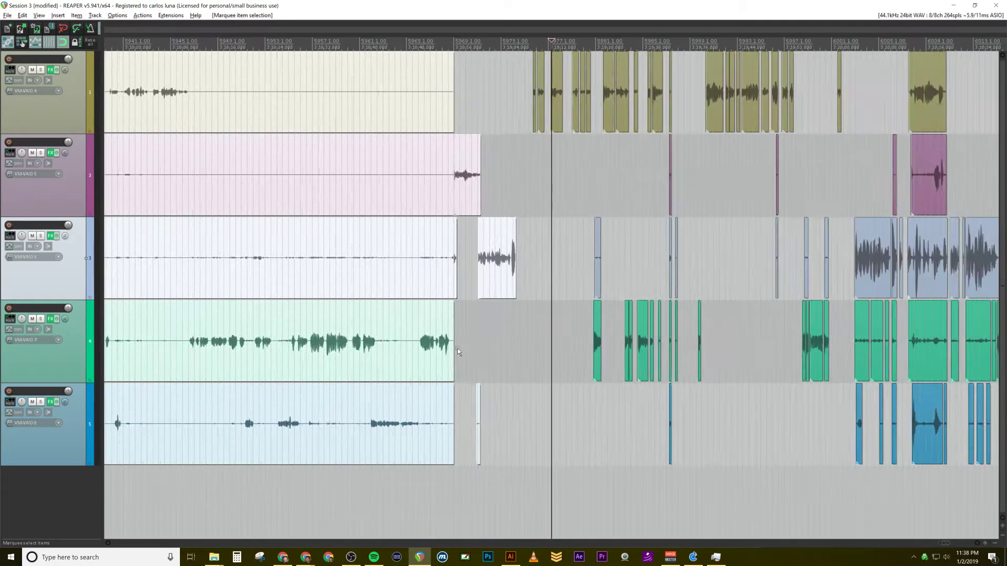
scroll(457, 349, "up", 4)
scroll(457, 348, "down", 4)
scroll(754, 246, "down", 2)
scroll(747, 257, "up", 4)
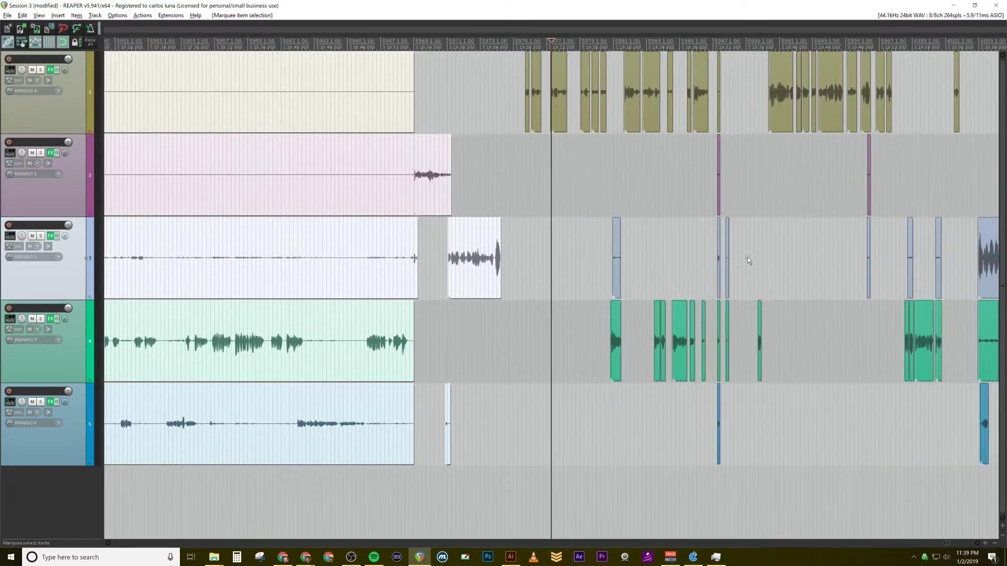
scroll(611, 304, "down", 2)
scroll(561, 313, "up", 4)
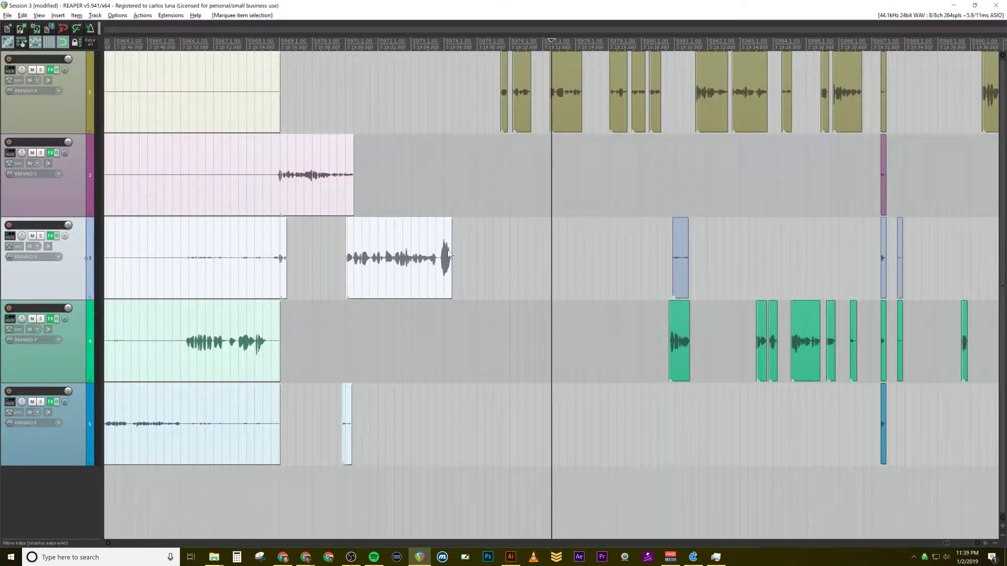
Step: Try to move the selected clips later toward the first track's next clips, undo the move, and clear the selection
left_click_drag(449, 238, 551, 252)
key("ctrl+z")
left_click(475, 175)
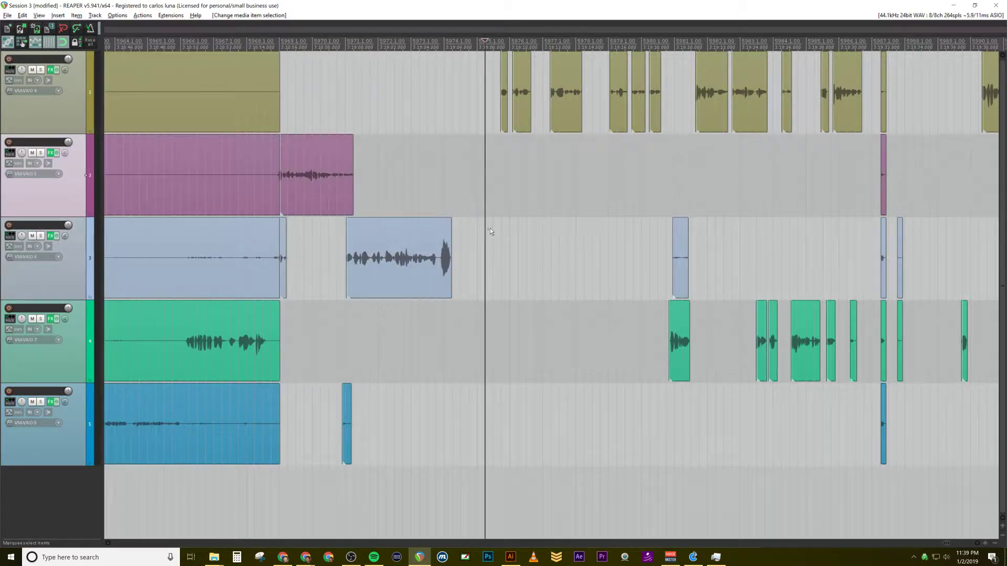
Step: Play back the end of the third track's speech clip from about bar 5973 into the following gap
scroll(489, 226, "up", 3)
scroll(492, 222, "up", 1)
scroll(499, 224, "down", 1)
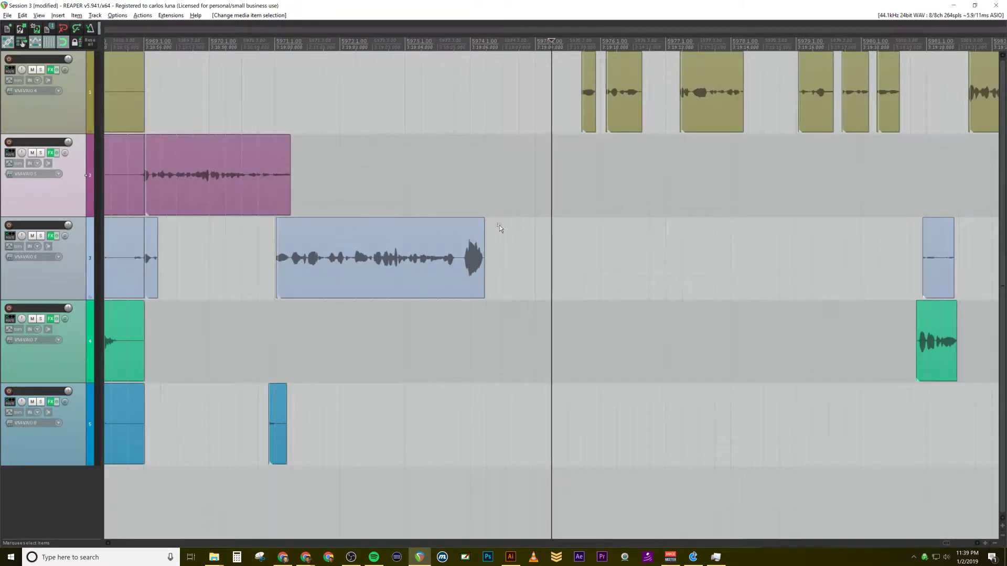
scroll(500, 225, "up", 1)
scroll(499, 225, "up", 1)
scroll(500, 225, "down", 2)
scroll(501, 227, "up", 2)
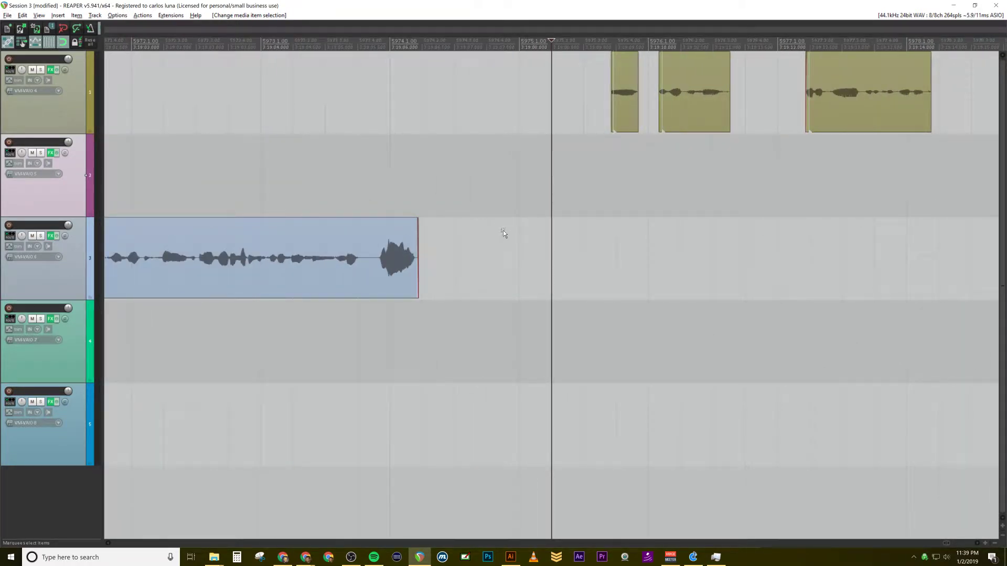
left_click(293, 181)
key("space")
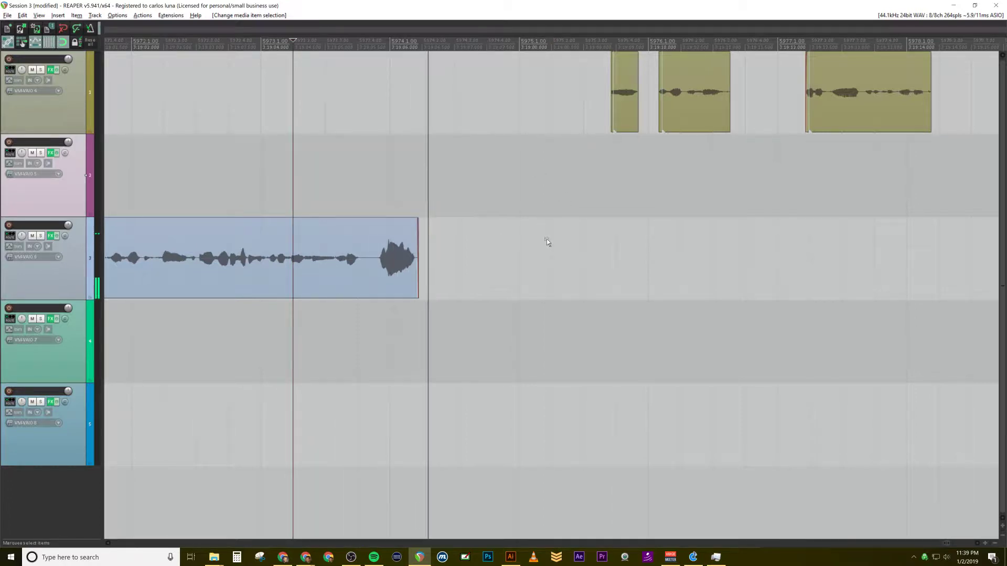
Step: Group the preceding clips on all tracks and move them later to tighten the gap before the first track's next clip, then stop playback
key("n")
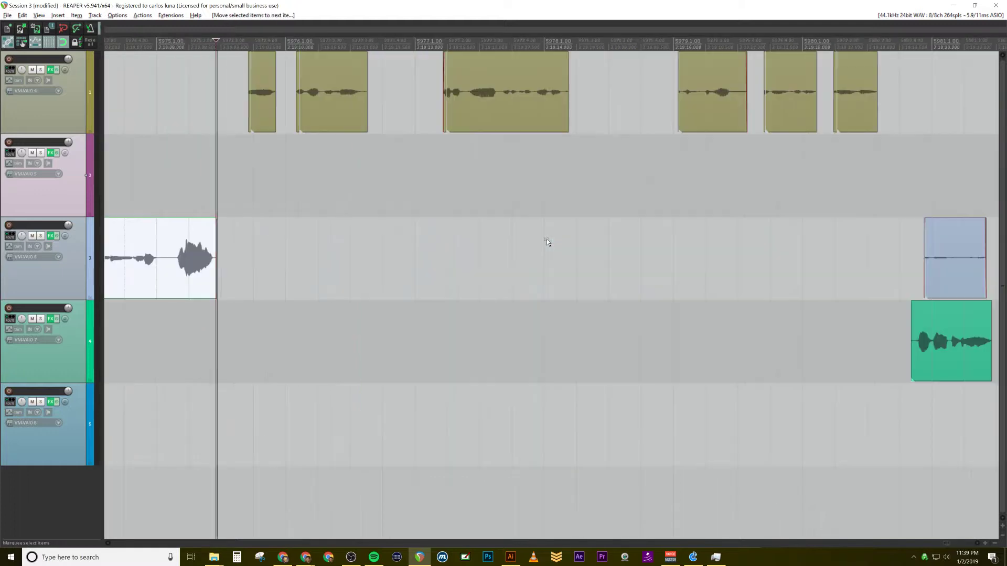
key("space")
scroll(395, 285, "down", 1)
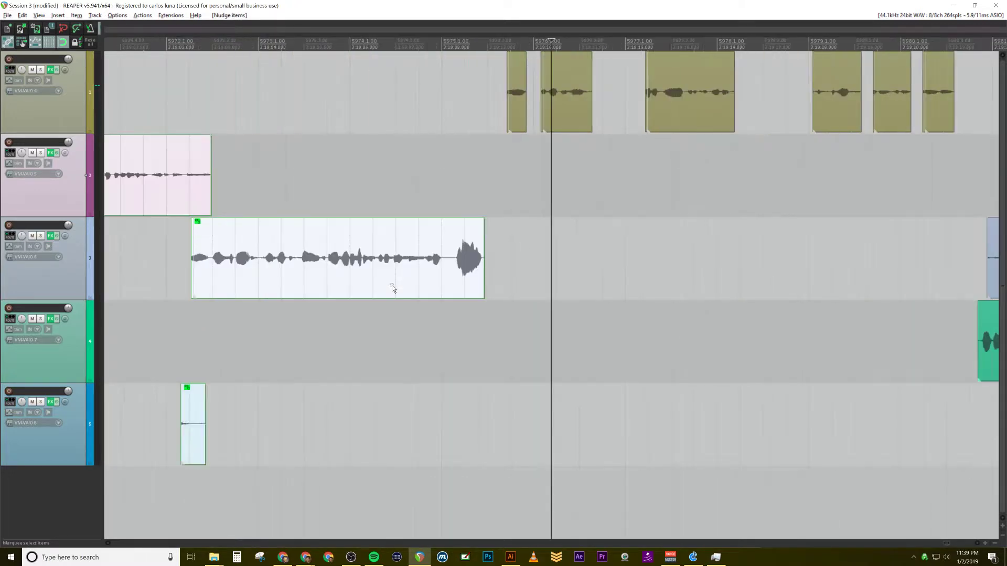
scroll(419, 294, "down", 1)
scroll(467, 305, "up", 1)
scroll(472, 305, "down", 2)
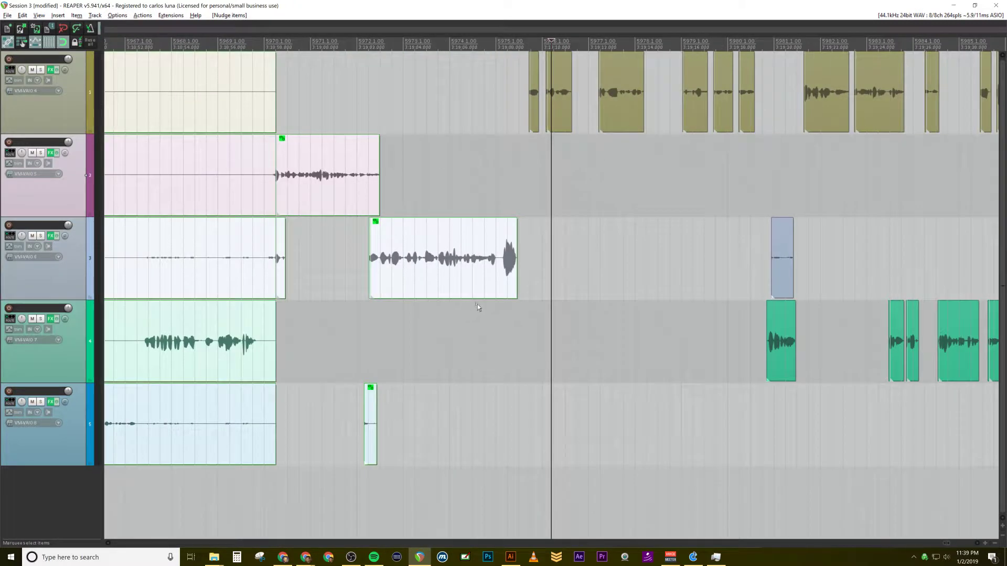
Step: Examine the gap between the moved third-track speech clip and the first track's next clip, and clear the item selection
left_click(530, 176)
scroll(531, 168, "up", 3)
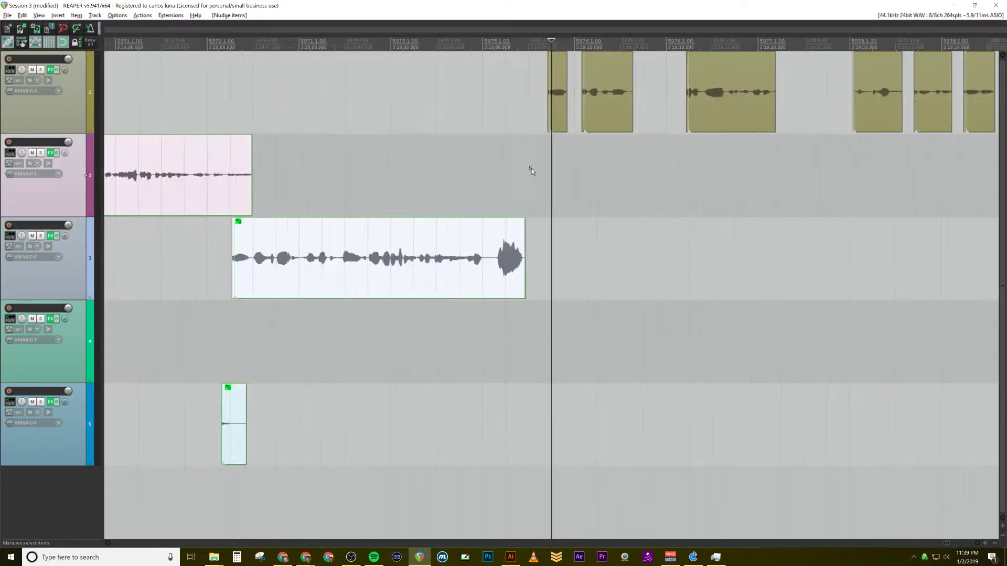
scroll(546, 211, "down", 2)
scroll(534, 254, "down", 4)
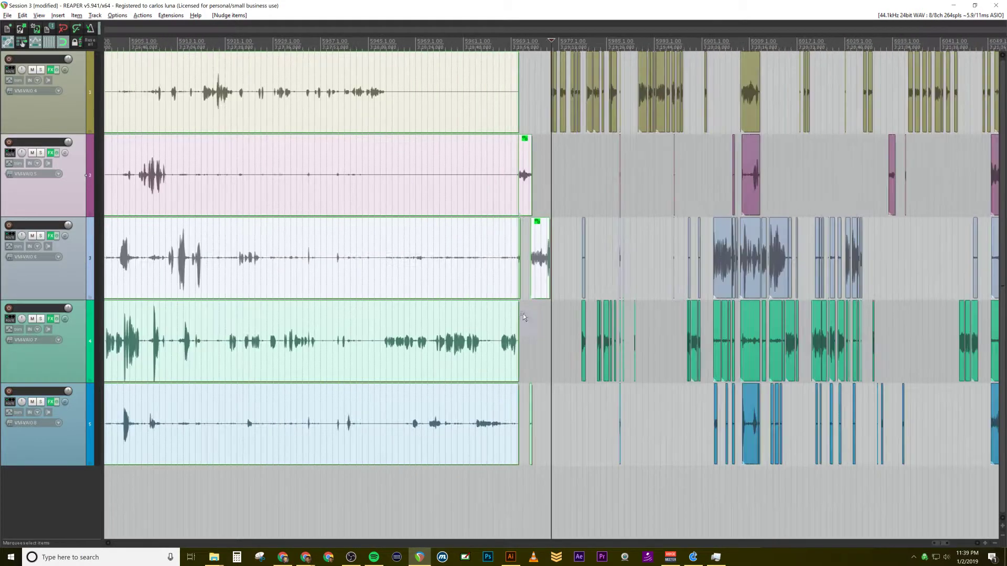
scroll(507, 377, "up", 8)
scroll(508, 382, "up", 2)
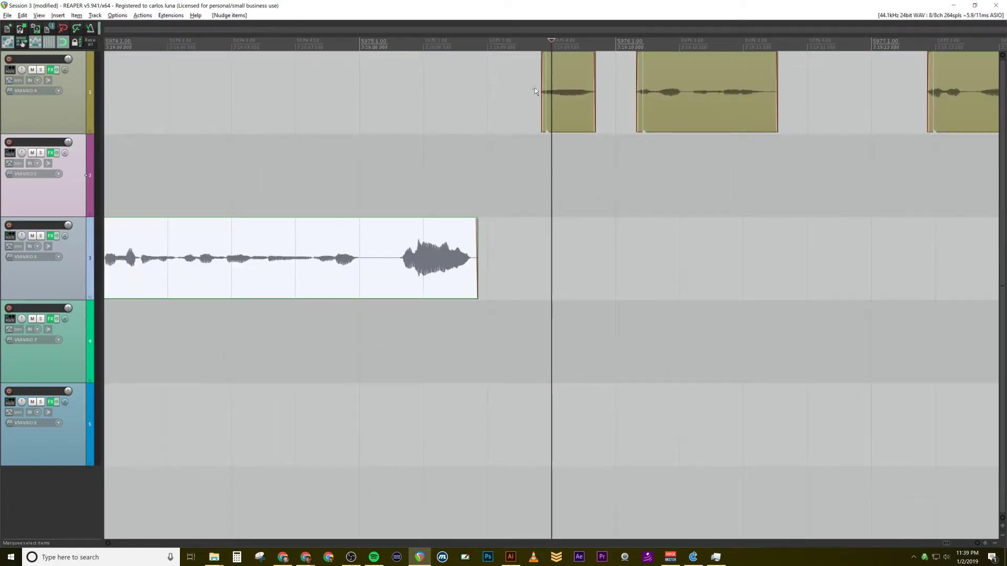
mouse_move(513, 45)
left_mouse_down()
mouse_move(532, 44)
mouse_move(501, 55)
left_mouse_up()
left_click(486, 189)
scroll(399, 288, "down", 3)
scroll(400, 287, "down", 2)
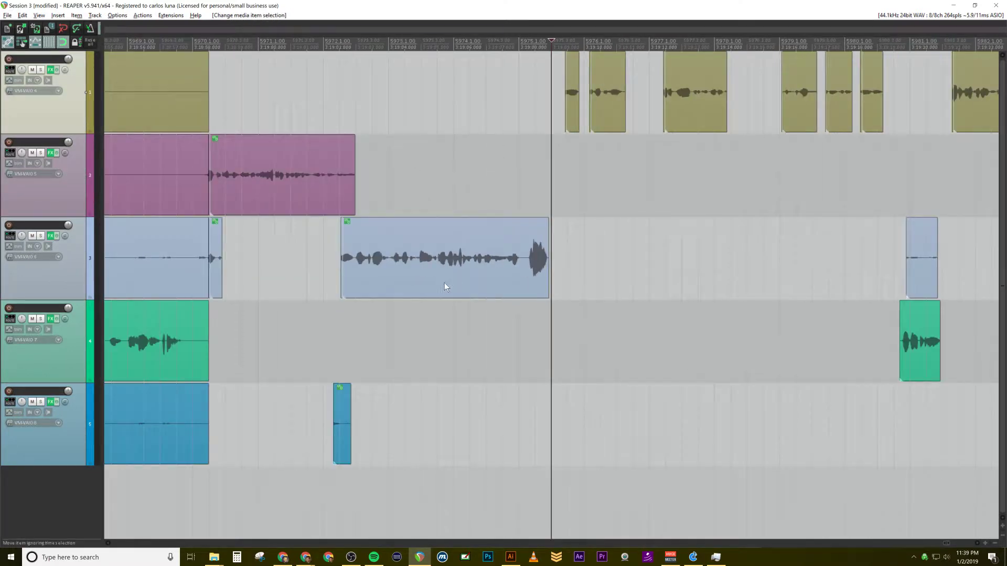
scroll(420, 315, "down", 2)
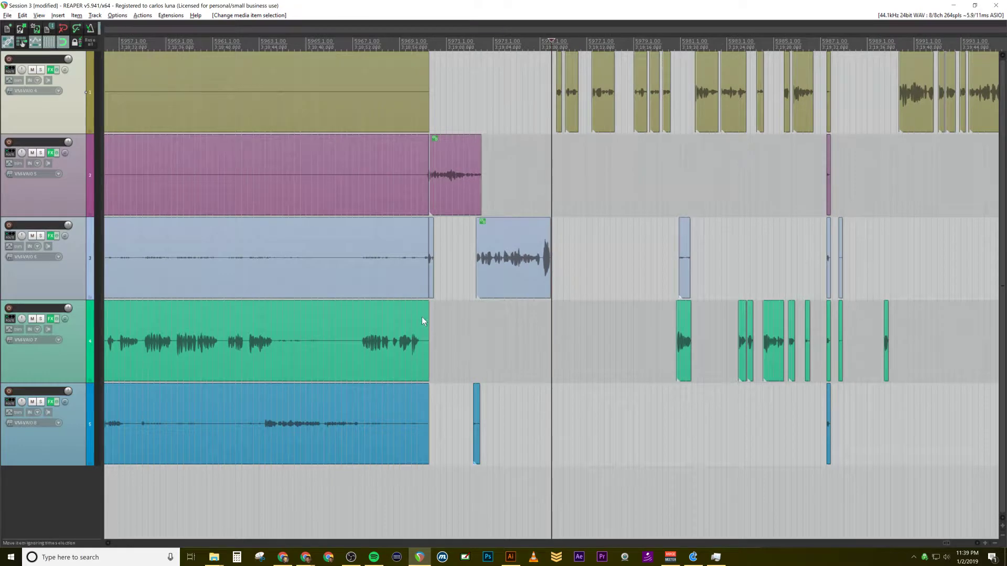
scroll(423, 318, "down", 2)
scroll(424, 321, "down", 2)
scroll(424, 321, "up", 6)
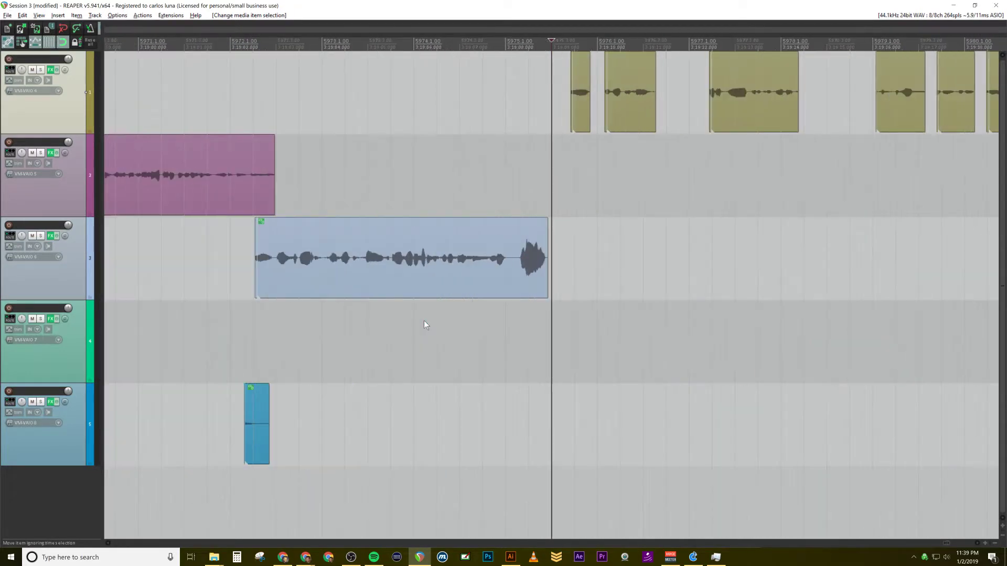
scroll(428, 319, "up", 2)
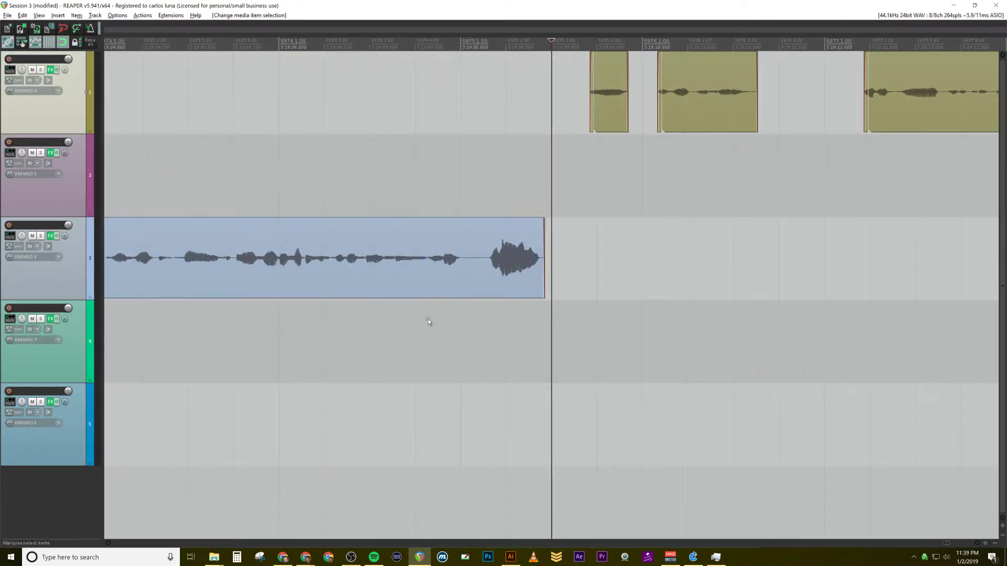
Step: Try shifting the third track's speech clip slightly earlier, and undo back to before the grouped clips were moved
mouse_move(432, 278)
left_mouse_down()
mouse_move(477, 290)
mouse_move(433, 284)
left_mouse_up()
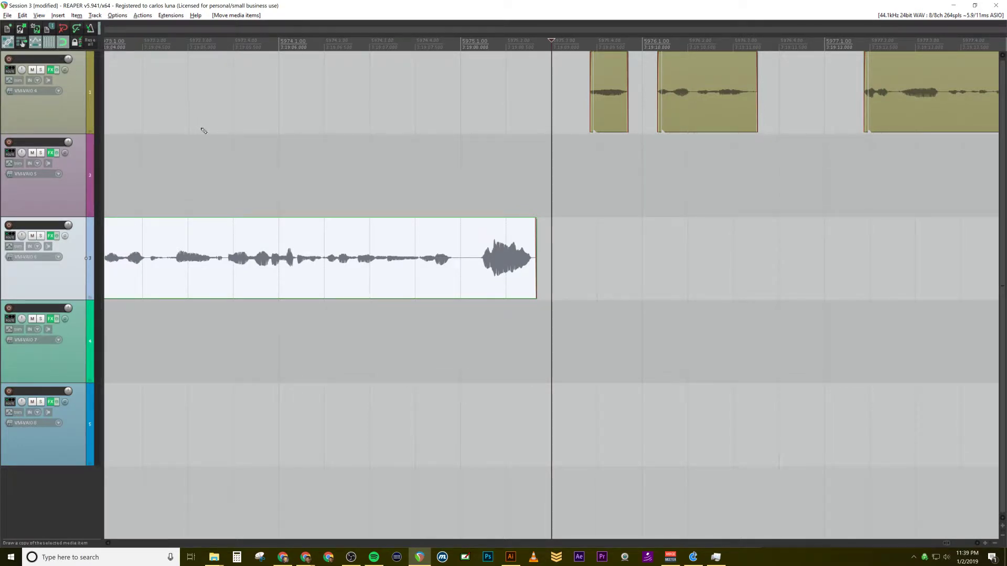
key("ctrl+z")
key("ctrl+z")
key("ctrl+z")
key("ctrl+z")
key("ctrl+z")
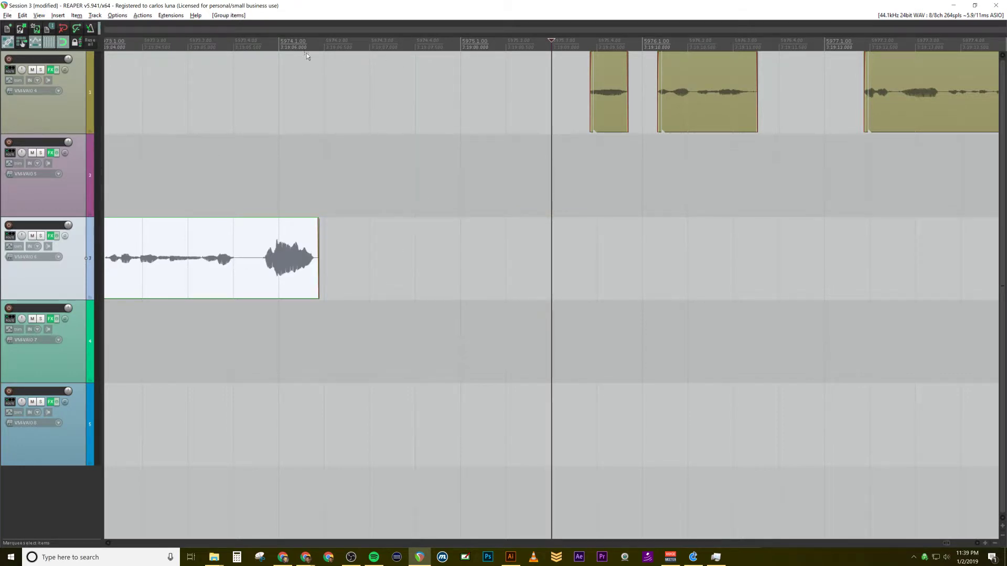
Step: Put the edit cursor at bar 5975, clear the selection, and move the preceding clips later to tighten the gap before the first track's next clip
left_click(454, 59)
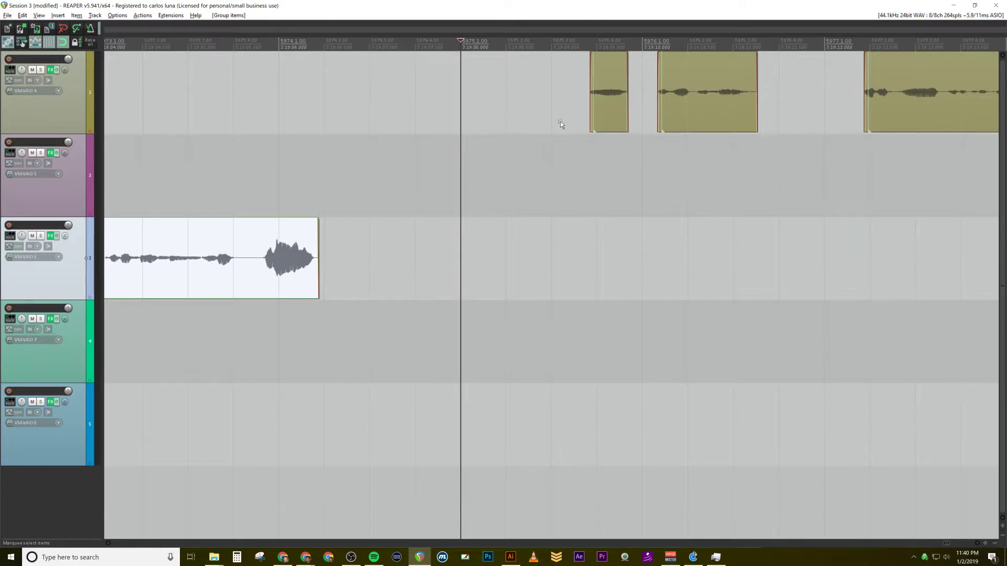
left_click_drag(506, 124, 556, 170)
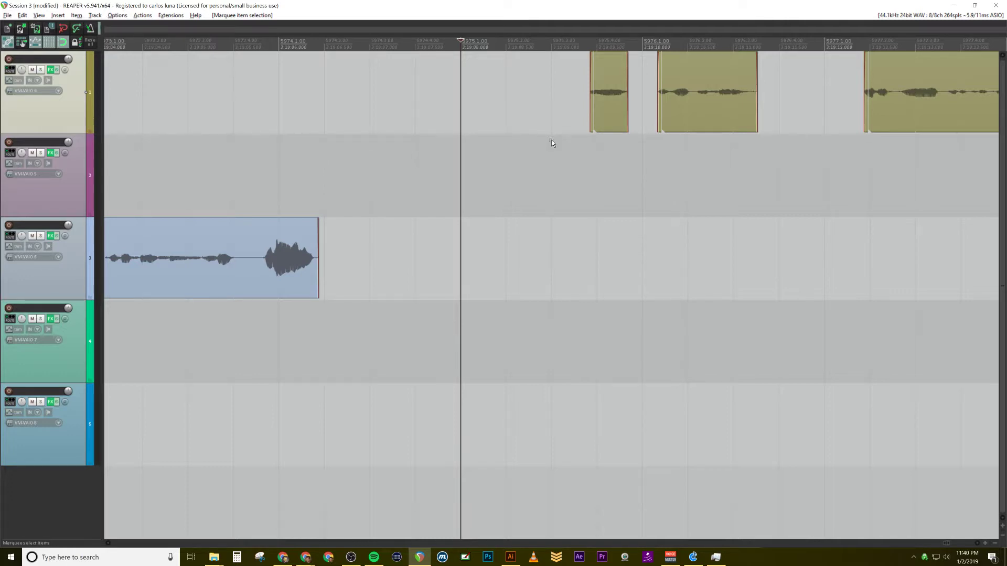
key("n")
key("space")
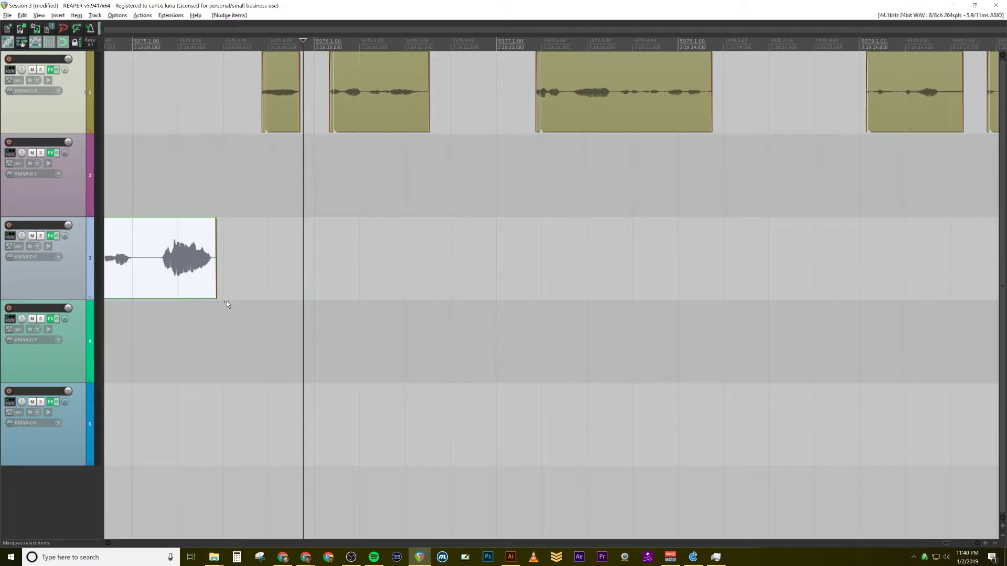
Step: Place the edit cursor just after the third track's speech clip, clear the selection, and shift that grouped clip slightly earlier
left_click(227, 52)
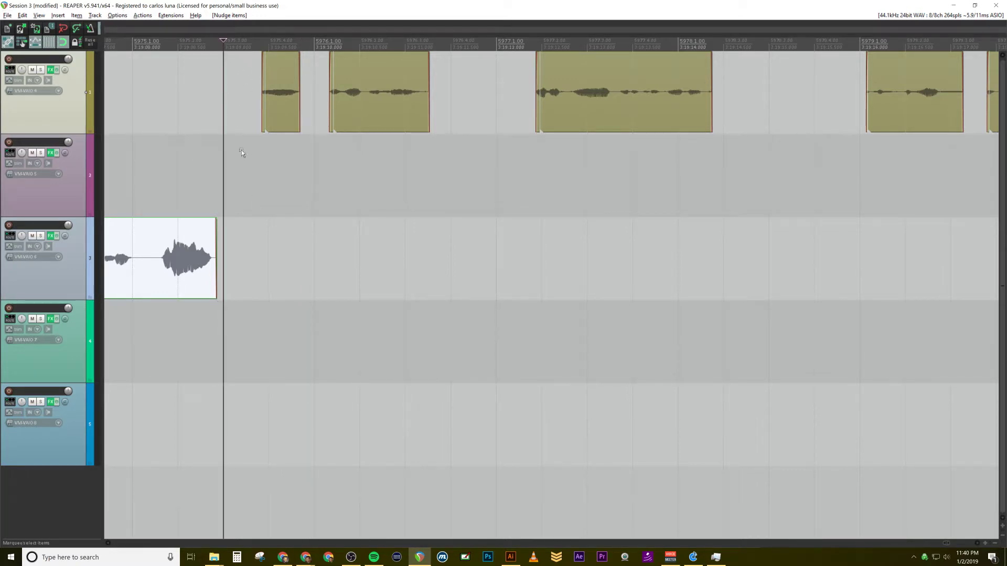
left_click_drag(223, 360, 272, 389)
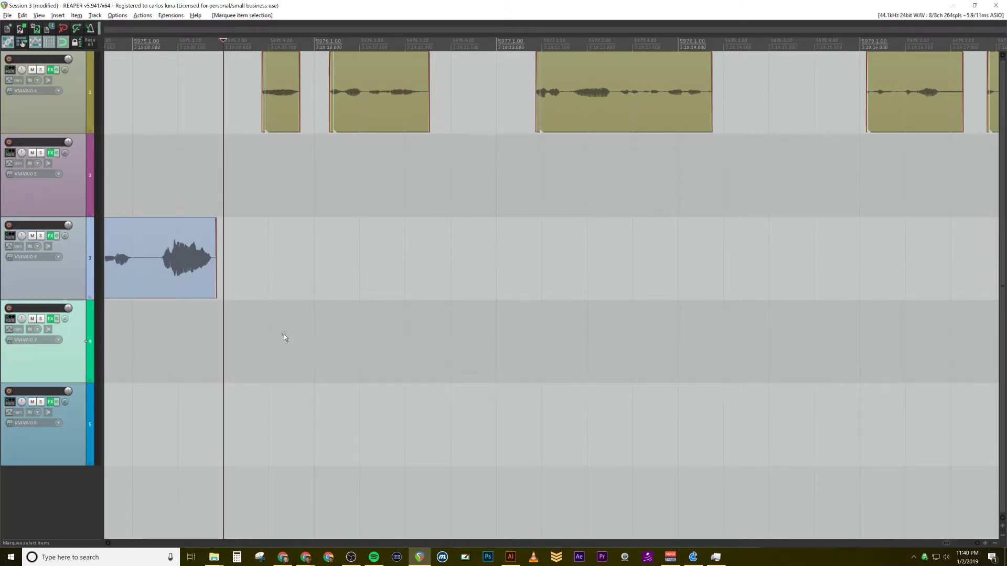
scroll(284, 335, "left", 5)
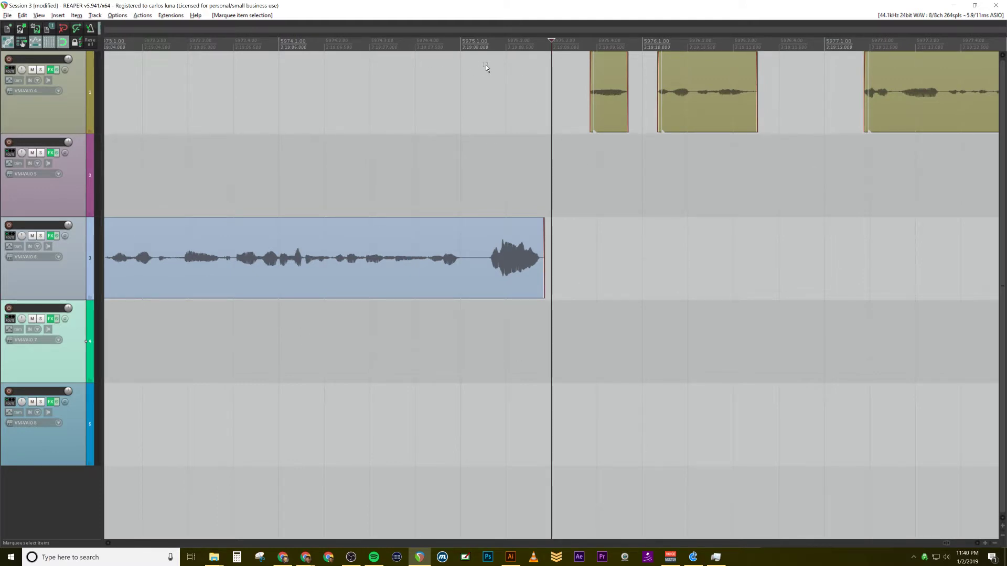
left_click_drag(512, 243, 459, 244)
scroll(477, 247, "down", 3)
scroll(479, 251, "down", 4)
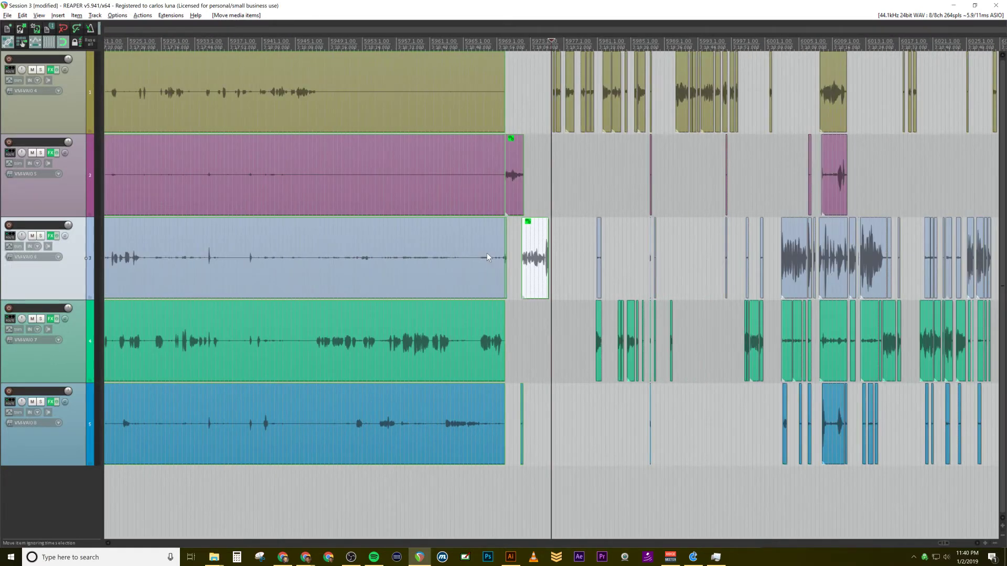
Step: Shift the third track's grouped speech clip slightly earlier, toward the end of the second track's clip
left_click(537, 285)
left_click_drag(537, 286, 525, 287)
scroll(542, 272, "up", 7)
scroll(479, 268, "up", 2)
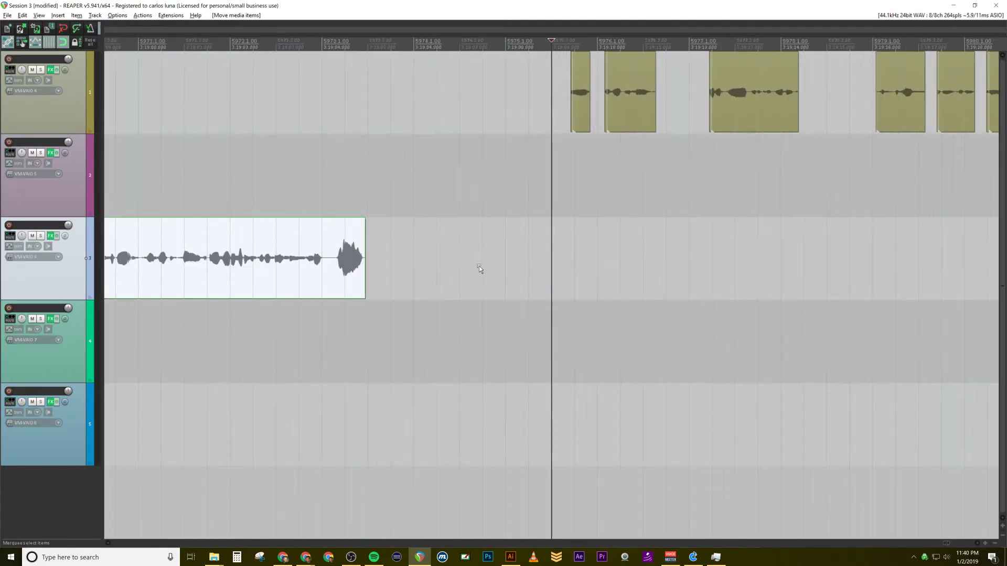
Step: Move the grouped speech clips later to tighten the gap before the first track's next clip, and play the transition
scroll(475, 270, "down", 2)
scroll(472, 272, "up", 2)
left_click_drag(326, 281, 328, 257)
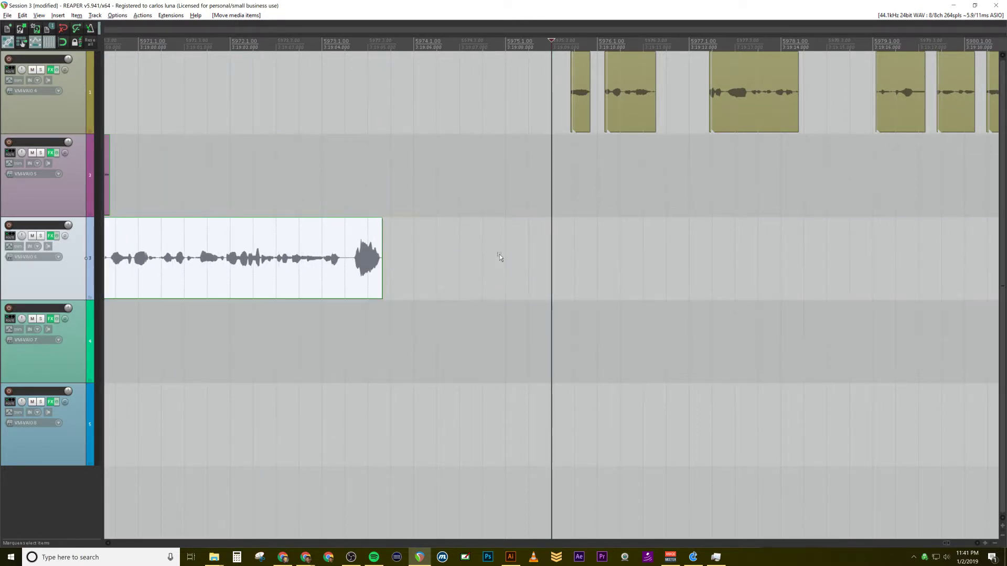
left_click(504, 253)
key("space")
key("space")
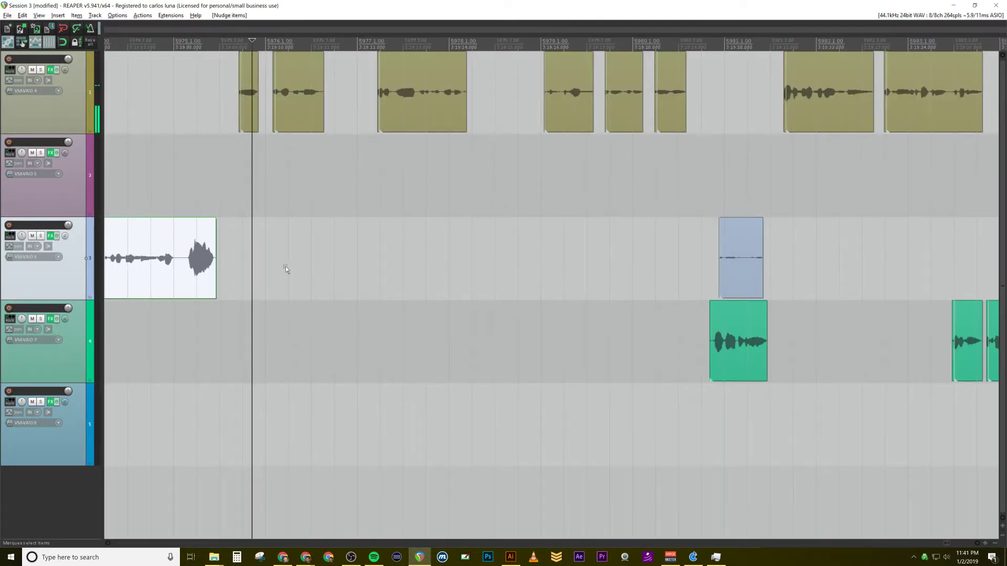
Step: Play back the end of the third track's speech clip into the first track's following clips to check the tightened gap
scroll(285, 265, "up", 5)
scroll(313, 261, "down", 4)
scroll(467, 124, "up", 2)
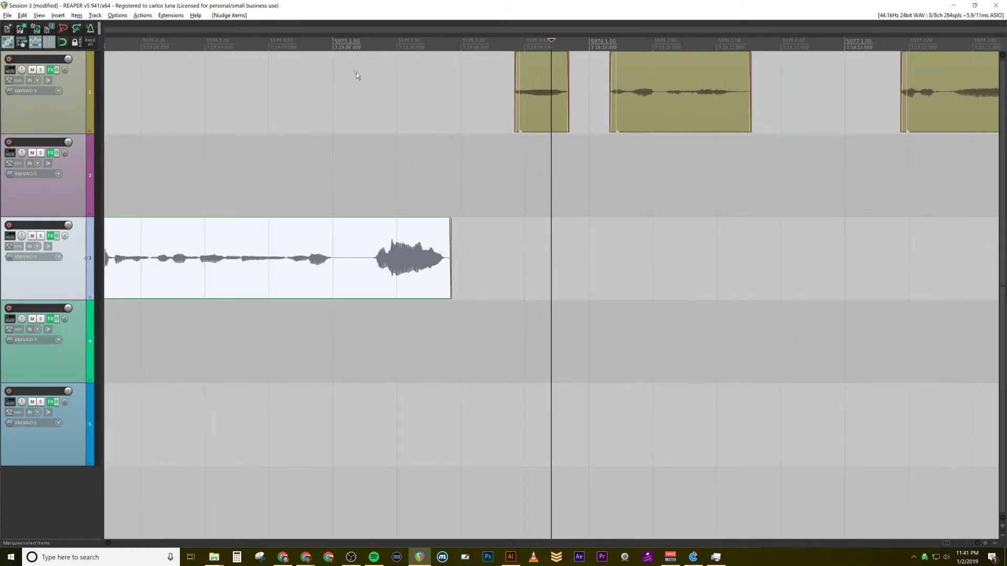
left_click(121, 43)
key("space")
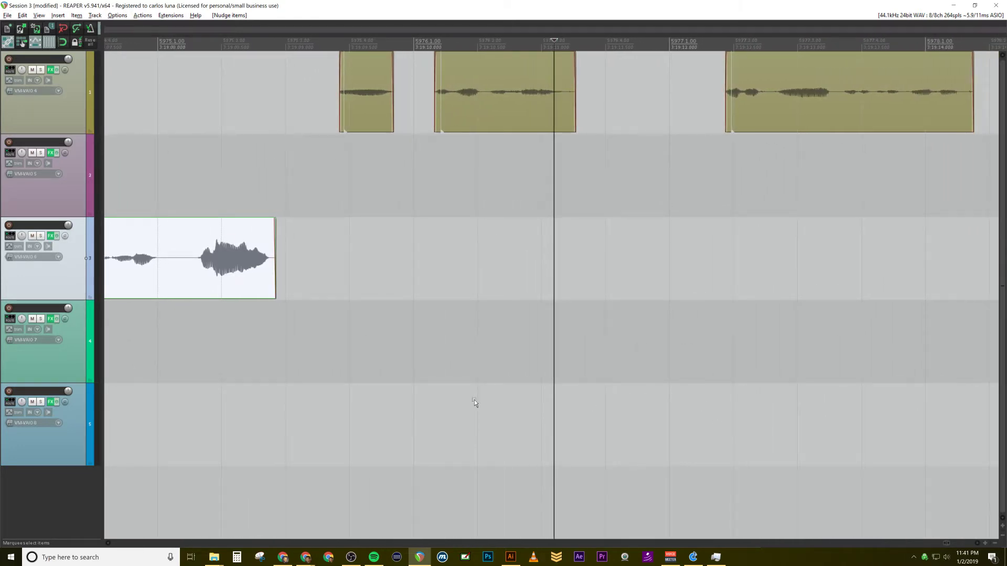
Step: Clear the item selection and examine the spacing of the moved clips against the following clips on all tracks
scroll(367, 346, "down", 3)
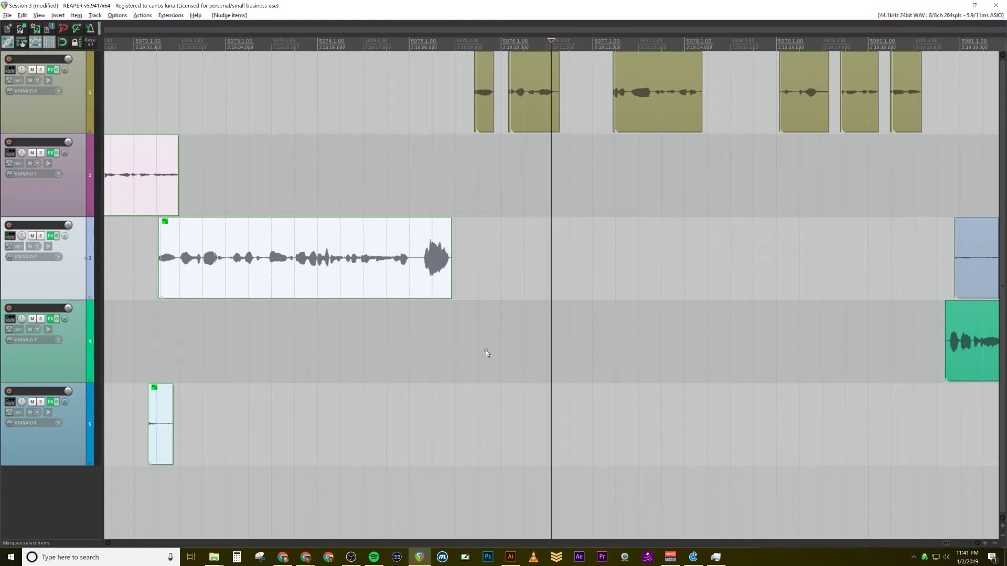
scroll(485, 352, "down", 2)
scroll(527, 221, "up", 5)
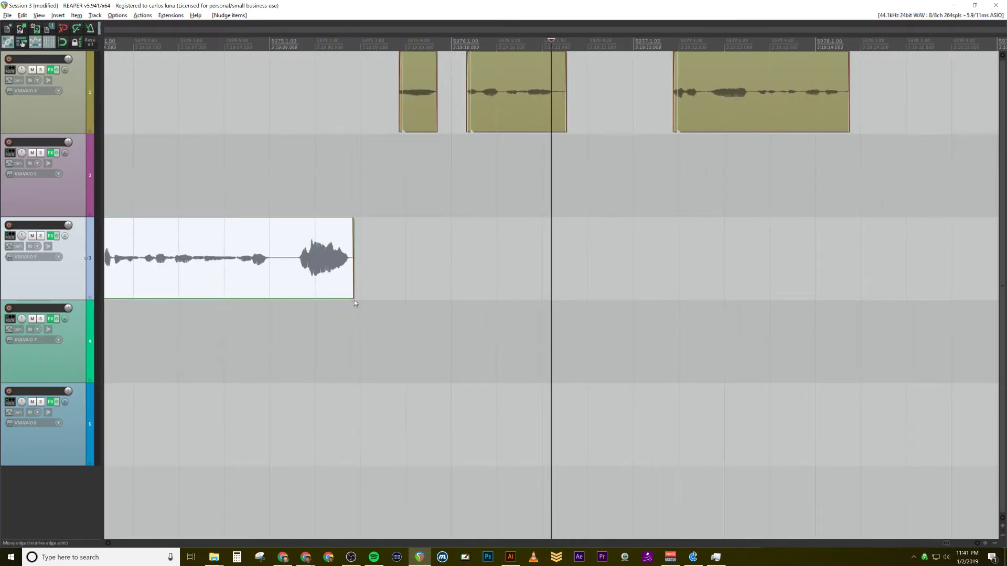
left_click_drag(359, 332, 443, 370)
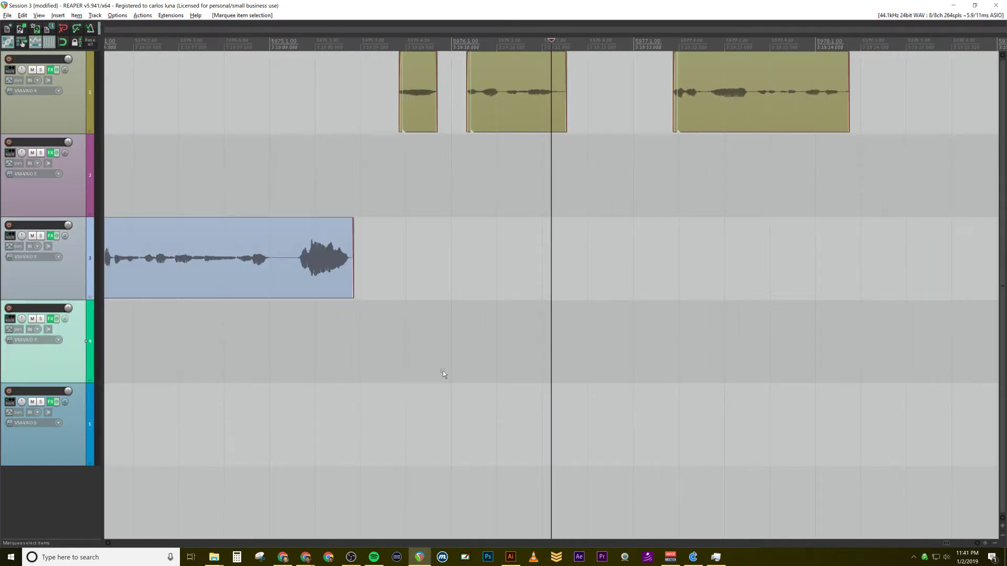
scroll(474, 225, "down", 3)
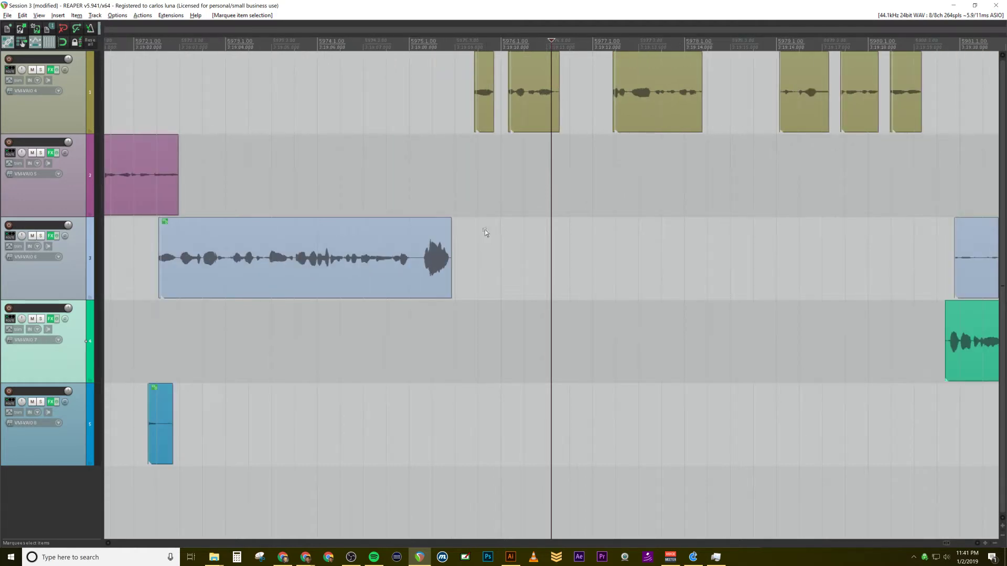
scroll(410, 254, "down", 4)
scroll(445, 134, "up", 1)
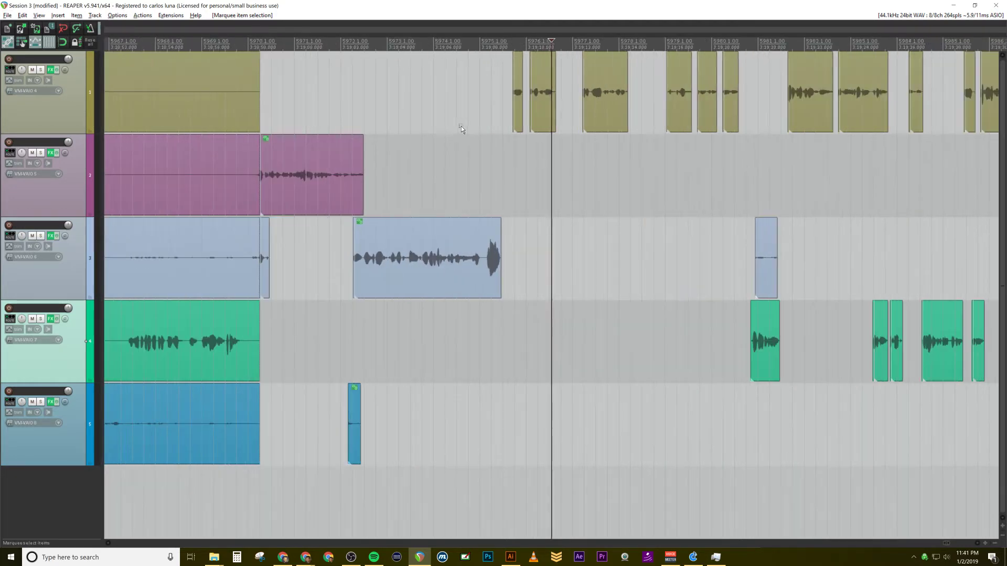
scroll(456, 127, "up", 1)
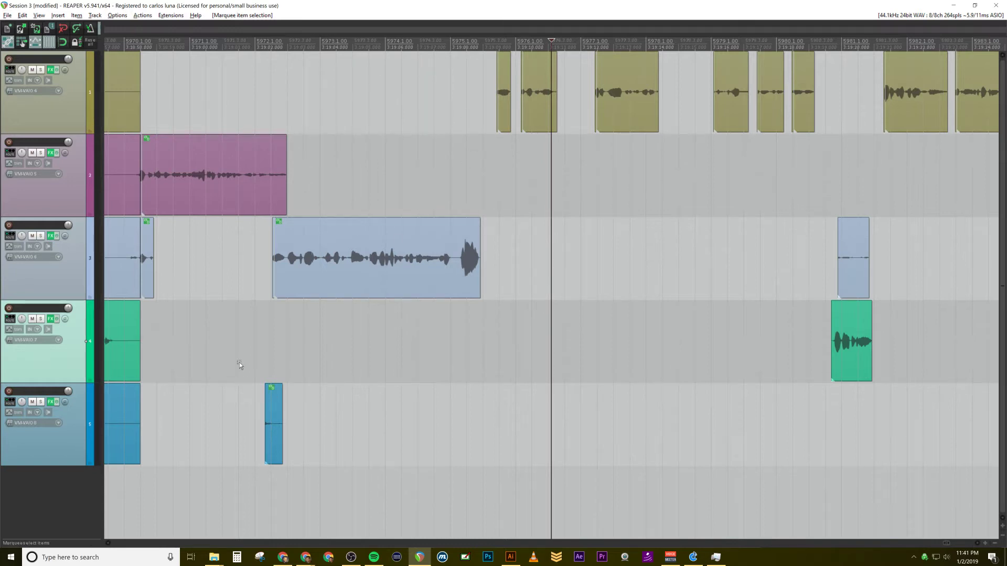
Step: Play the passage around bar 5981 and delete the third track's short noise clip above the fourth track's speech
left_click(385, 407)
left_click_drag(837, 201, 886, 253)
left_click(814, 254)
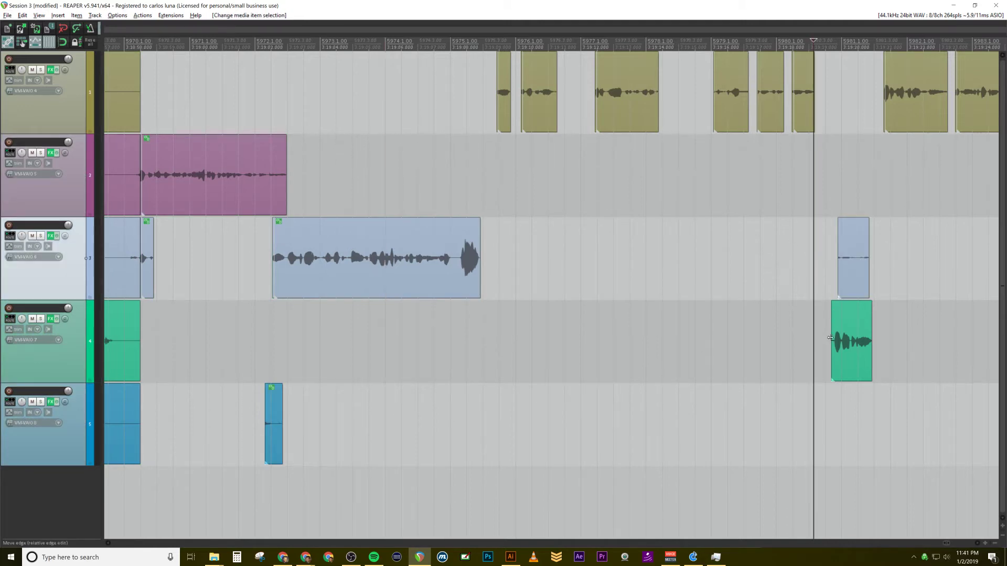
left_click(851, 345)
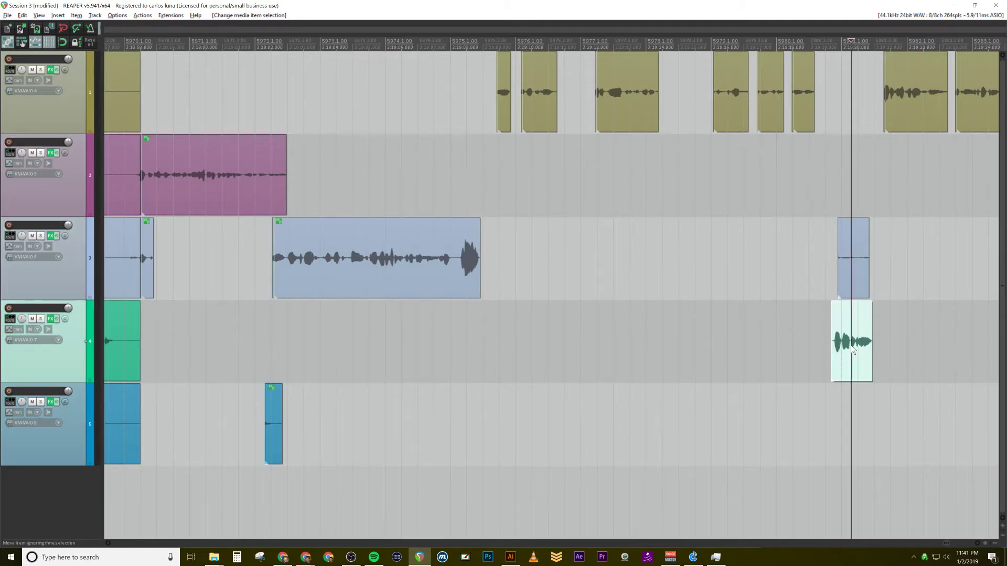
left_click(854, 272)
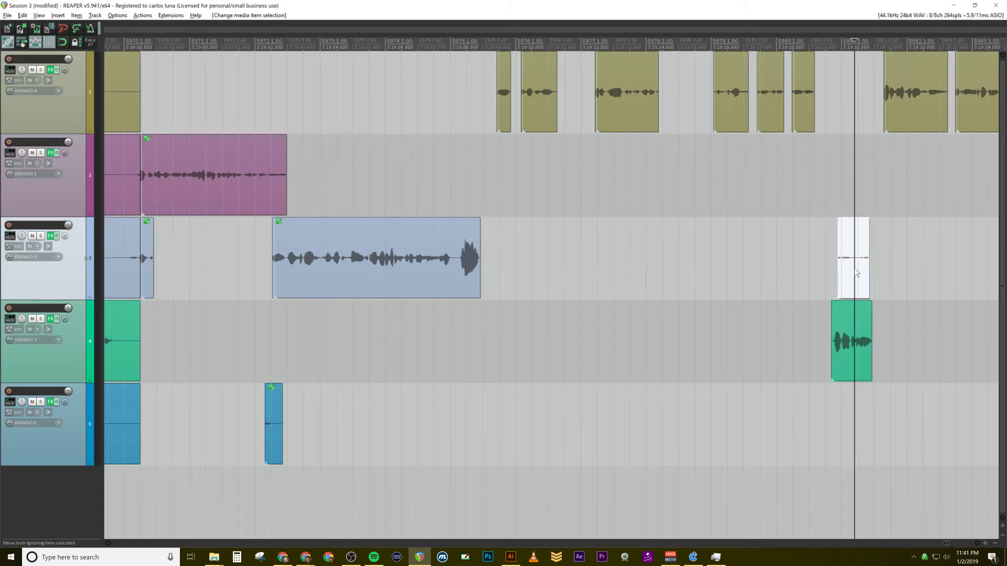
left_click(825, 198)
key("space")
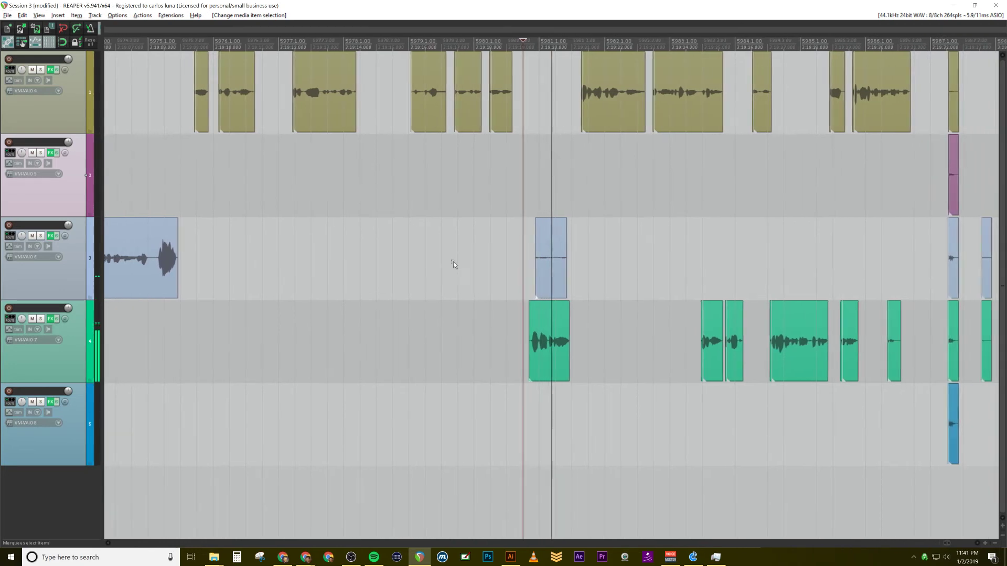
left_click_drag(465, 187, 587, 240)
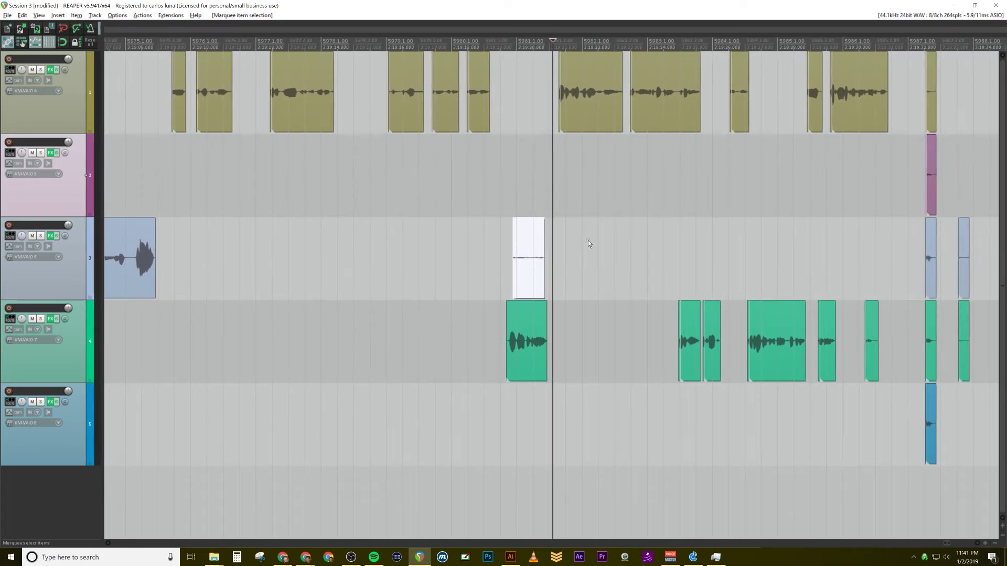
key("Delete")
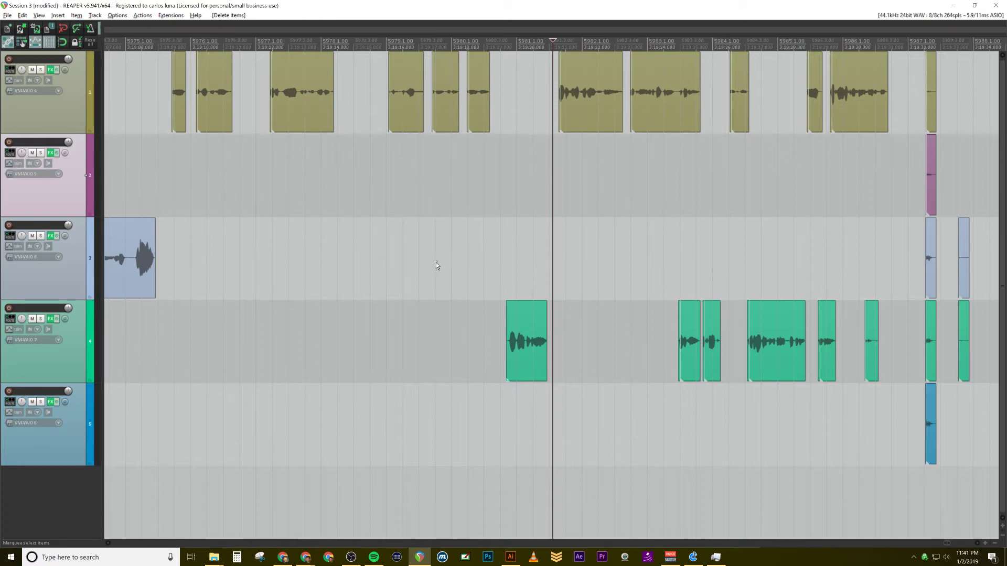
Step: Play the passage leading up to bar 5987 and delete the pair of silent clips just after it on the third and fourth tracks
scroll(284, 229, "down", 3)
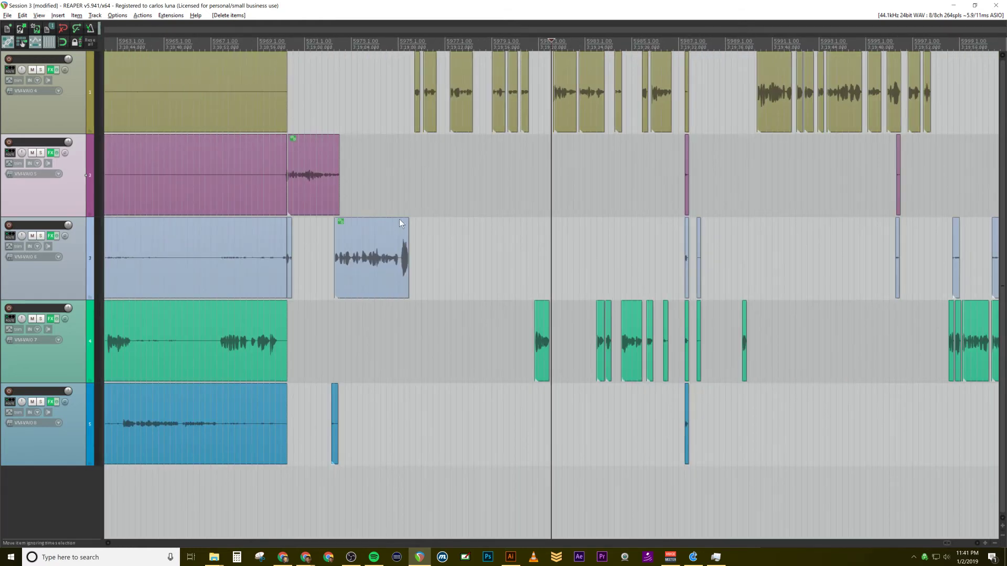
scroll(399, 224, "up", 1)
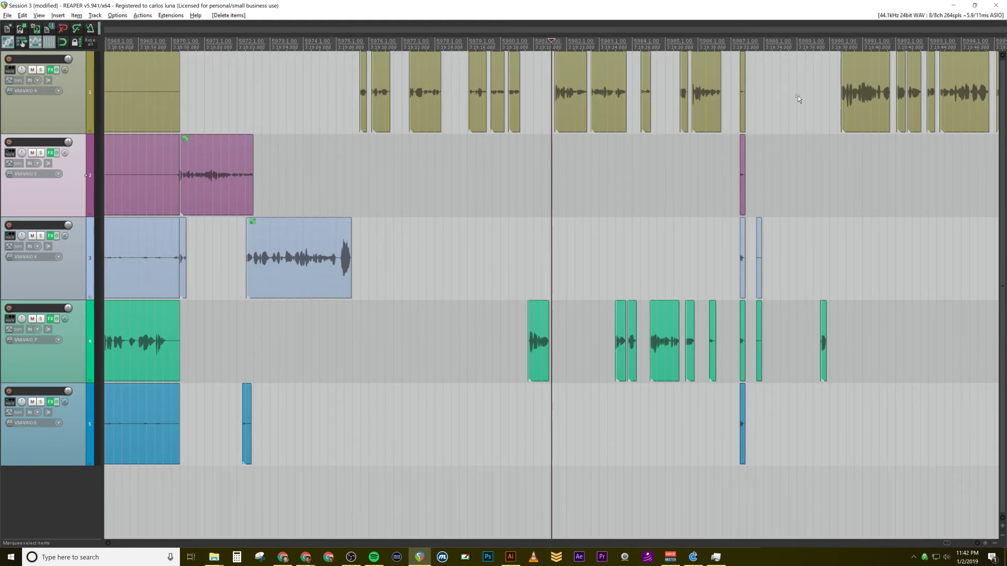
left_click(714, 44)
key("space")
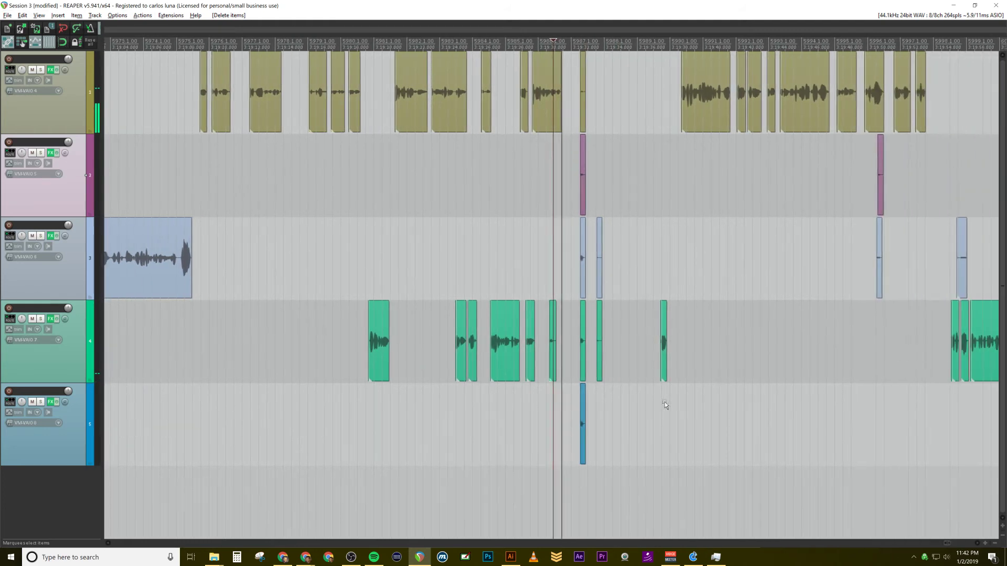
scroll(658, 407, "up", 4)
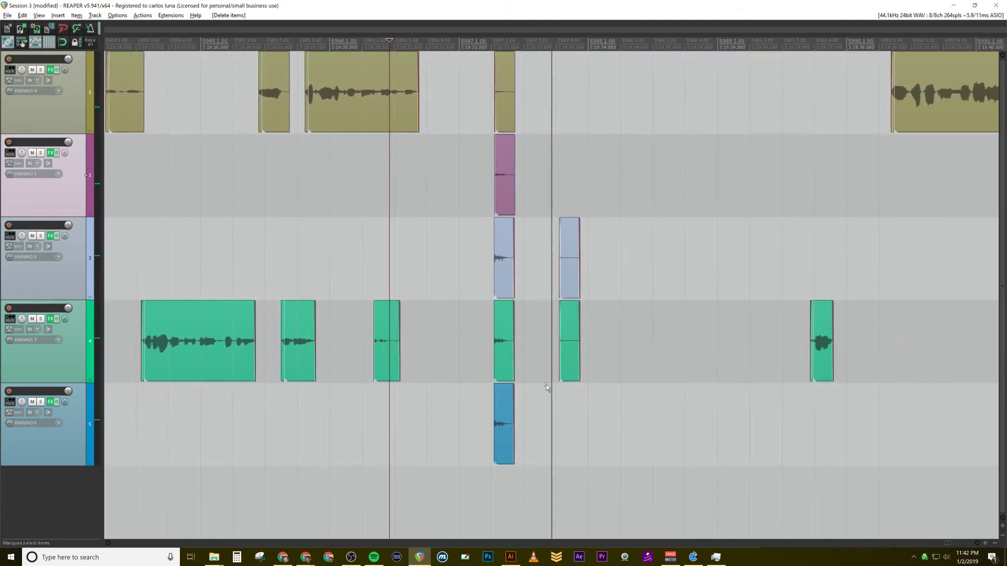
left_click_drag(591, 394, 498, 173)
key("Delete")
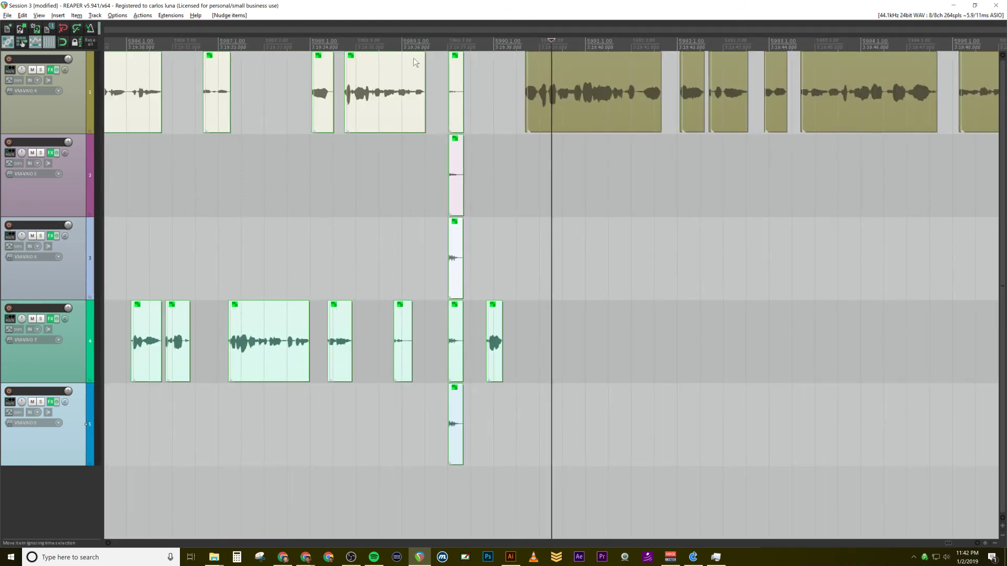
Step: Play back the end of the grouped clips into the first track's long clip after bar 5990 to check the gap
left_click(393, 158)
key("space")
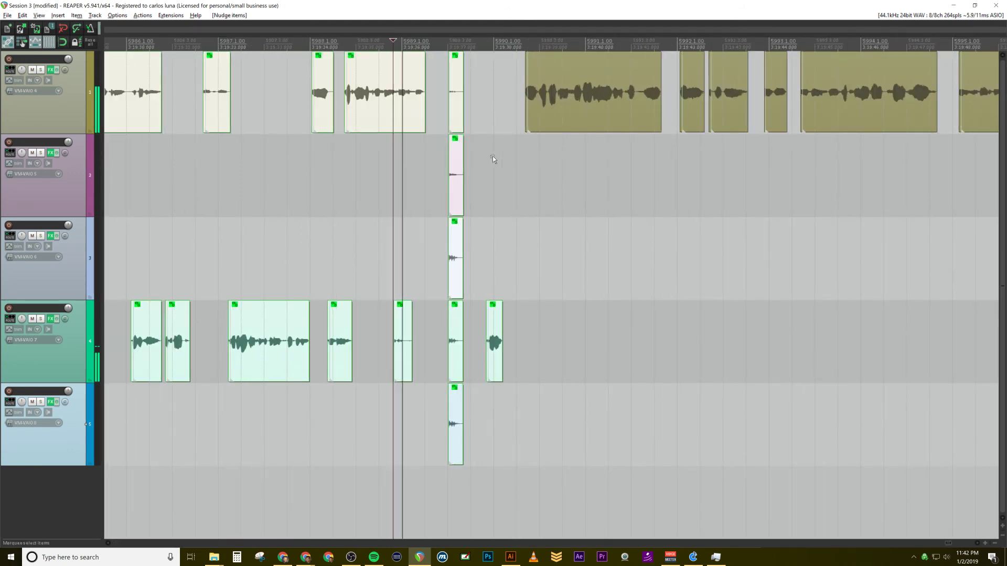
left_click(555, 283)
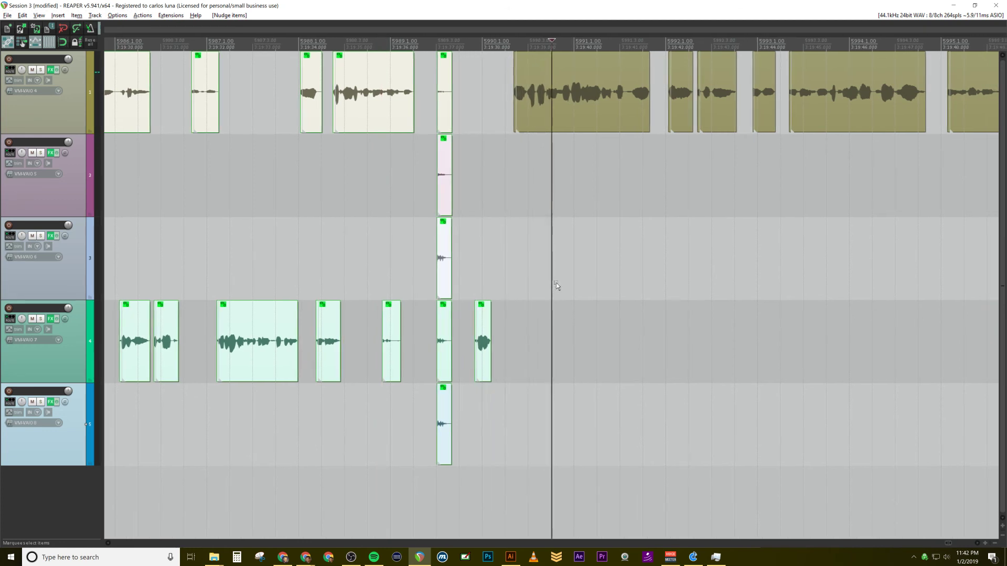